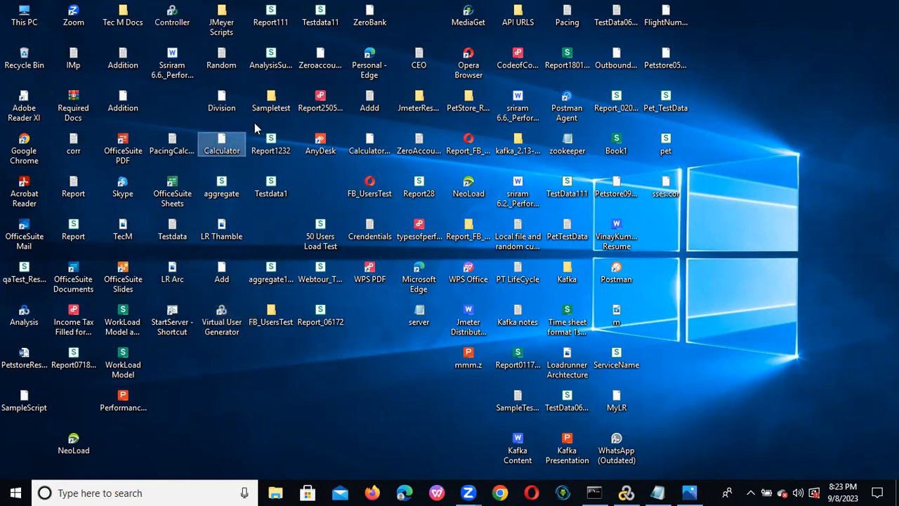
Group the Virtual User Generator, Controller and Analysis shortcuts in one desktop column, moving StartServer - Shortcut to the neighbouring column.
click(220, 152)
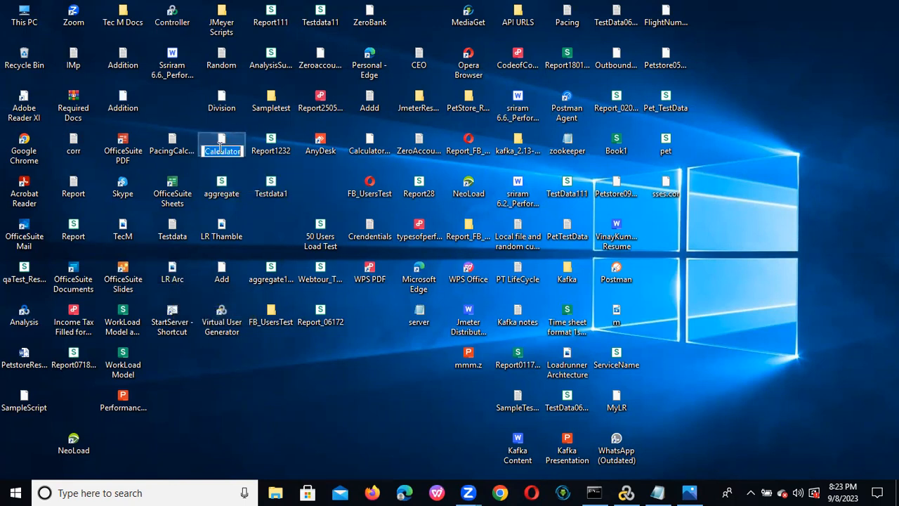
click(219, 142)
key(c)
key(c)
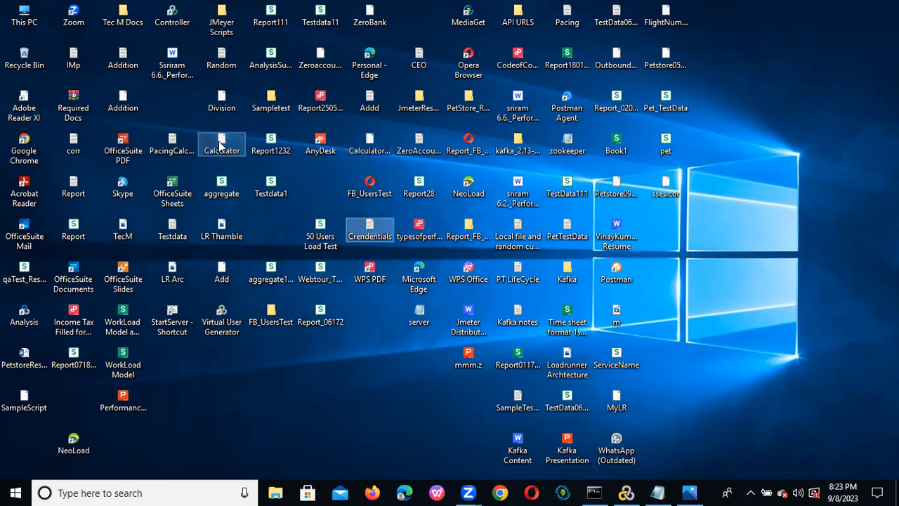
key(c)
key(c)
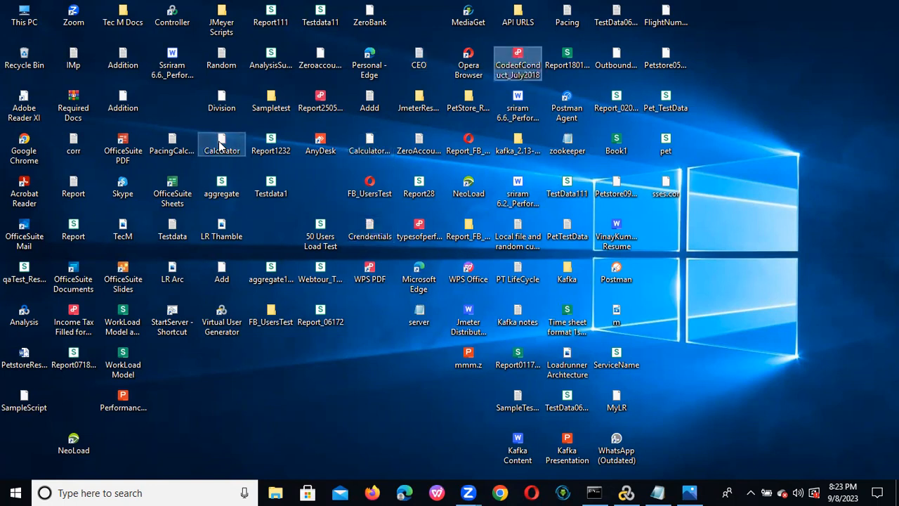
key(c)
key(c)
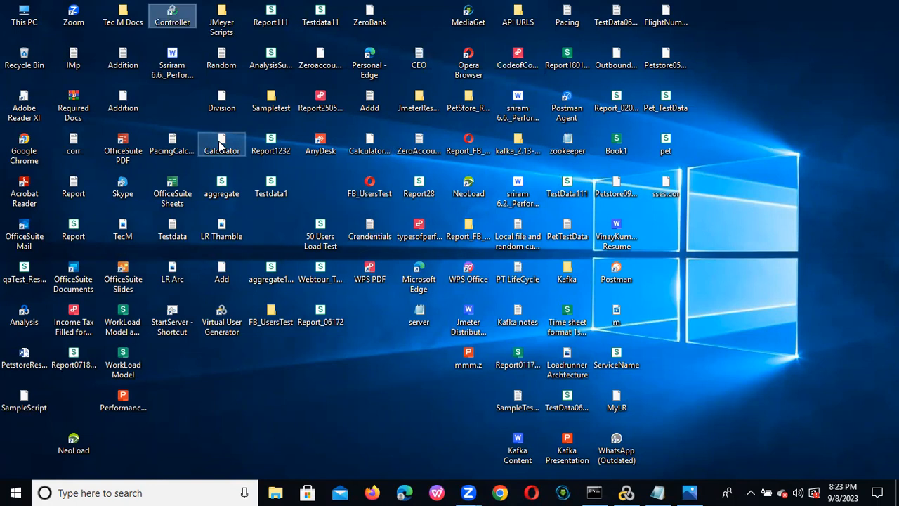
drag(160, 20, 173, 365)
drag(13, 314, 177, 394)
drag(181, 321, 223, 355)
drag(224, 320, 184, 317)
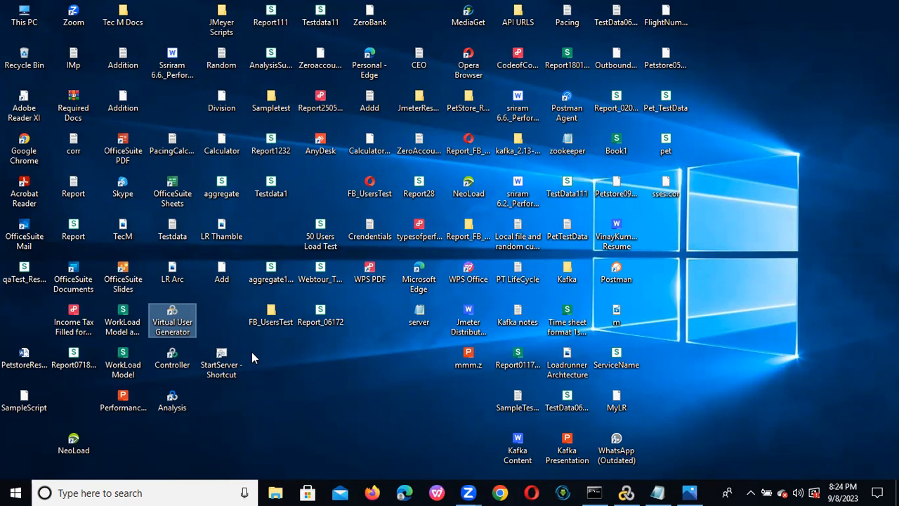
Open Chrome with a saved user profile and dismiss the ad privacy notice and the restore-pages prompt.
click(499, 492)
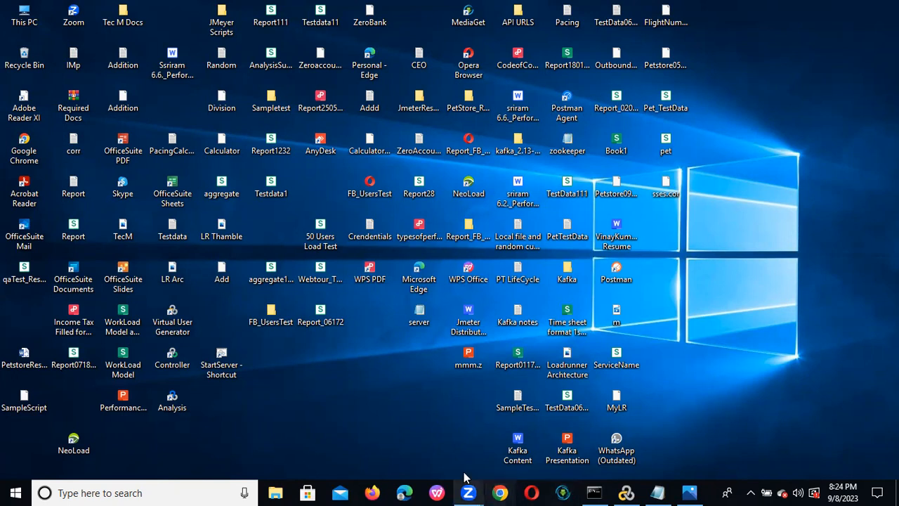
click(499, 492)
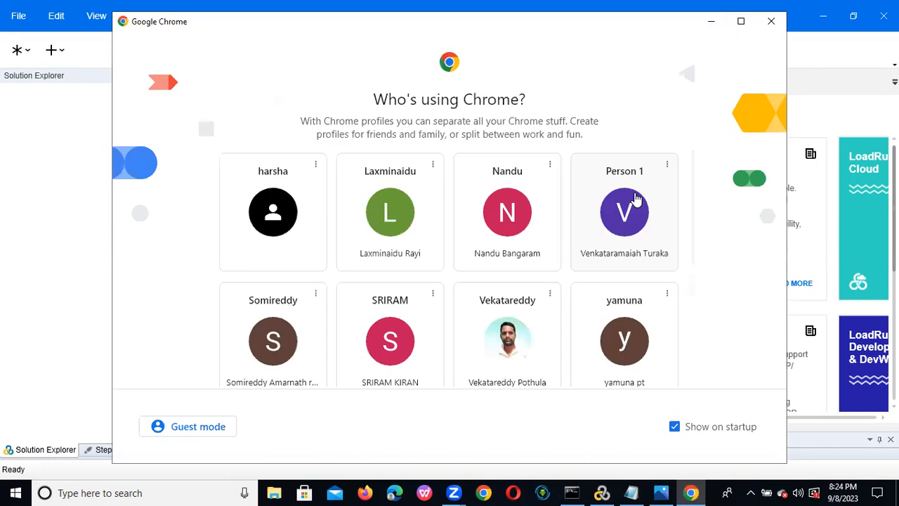
click(520, 231)
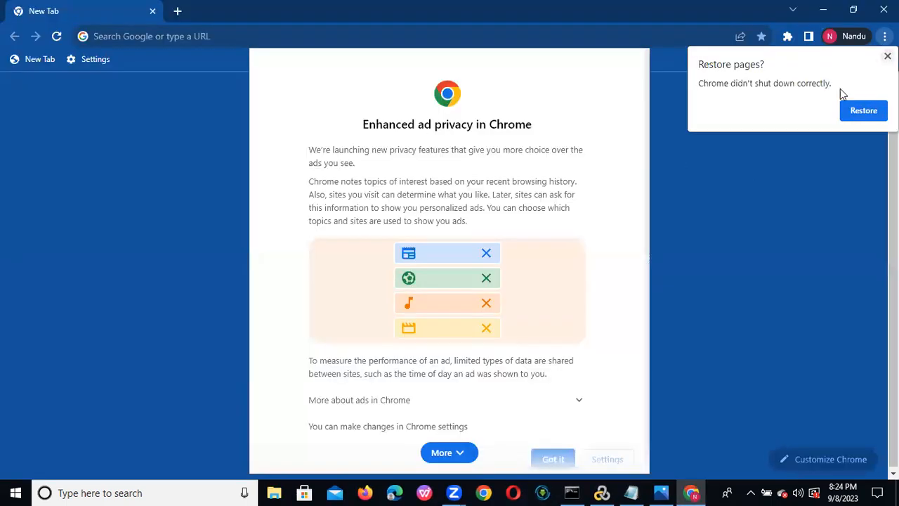
click(450, 453)
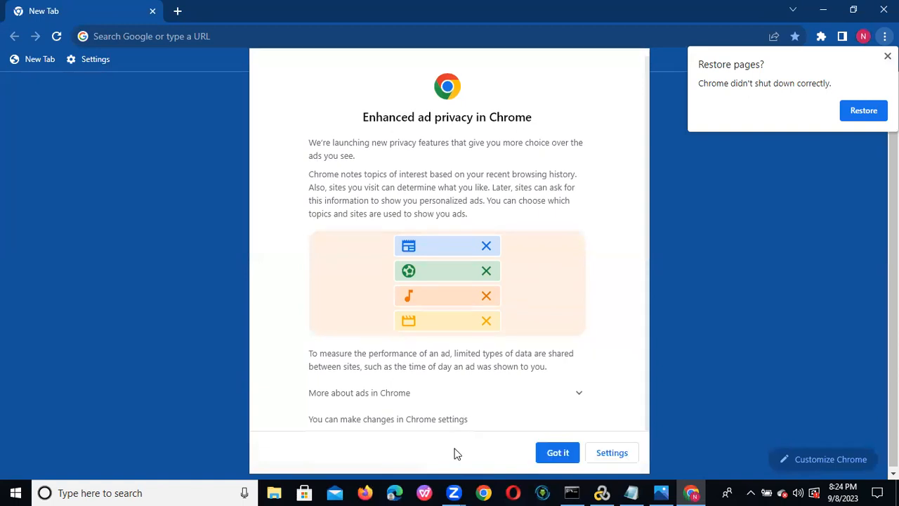
click(557, 457)
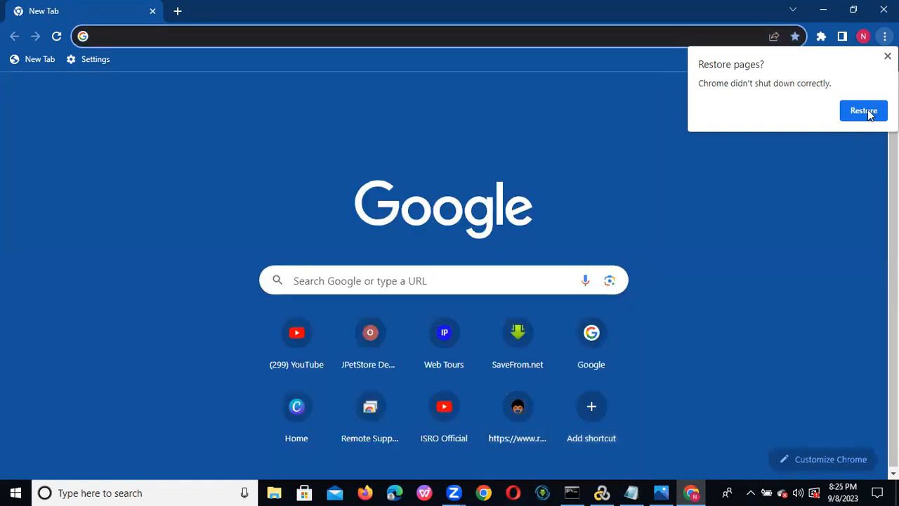
click(887, 56)
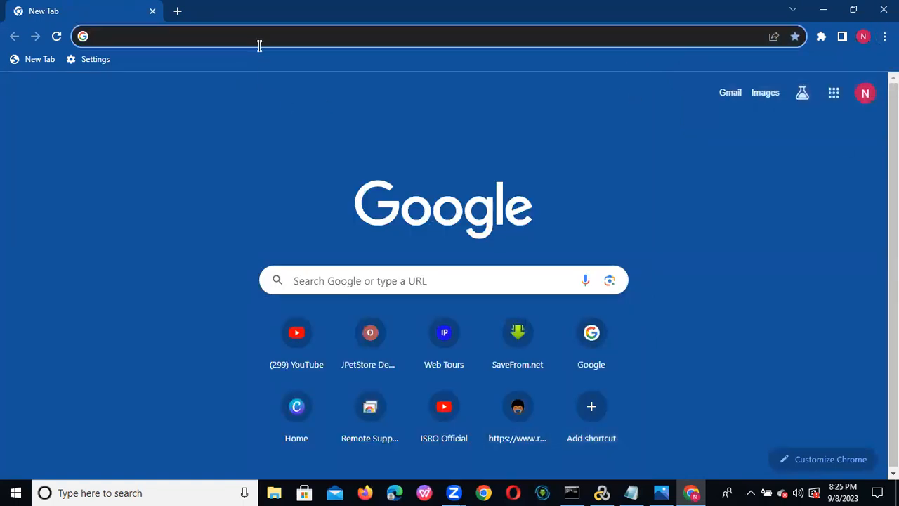
Load the JPetStore Demo catalog at petstore.octoperf.com/actions/Catalog.action.
click(259, 44)
text(1)
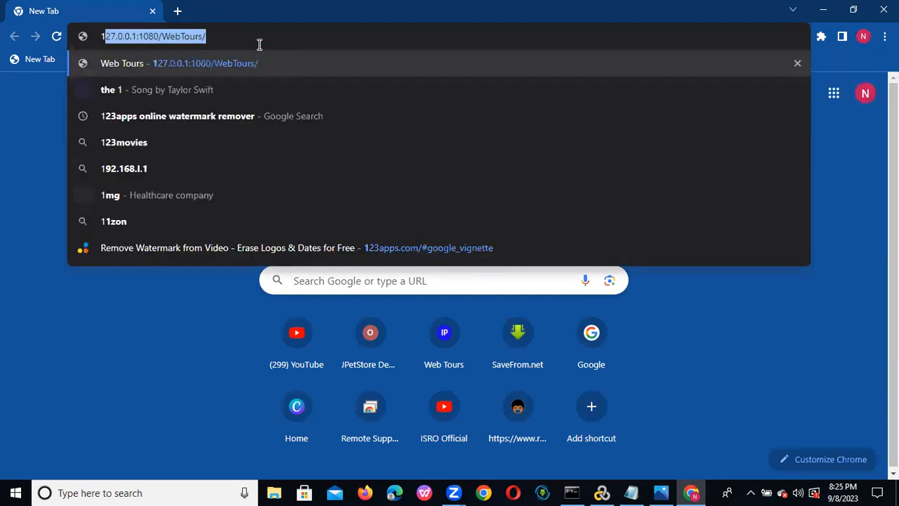
key(BackSpace)
key(BackSpace)
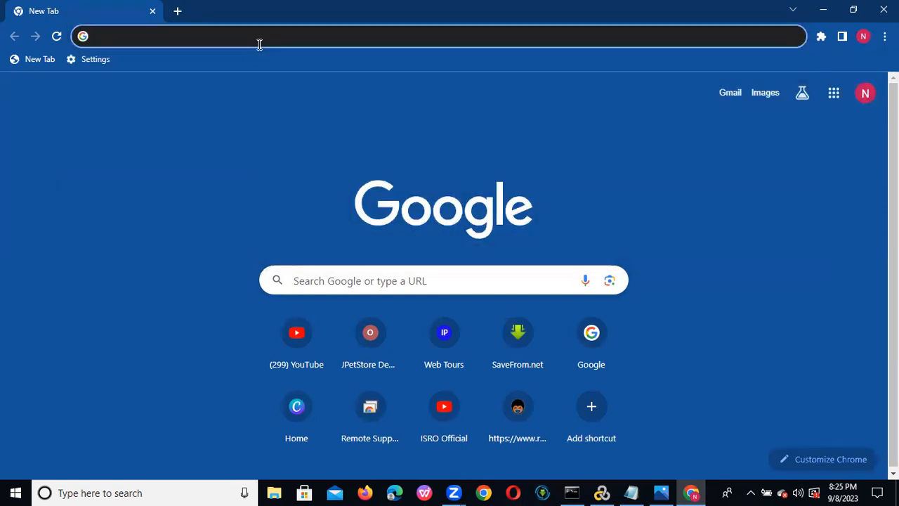
text(pet)
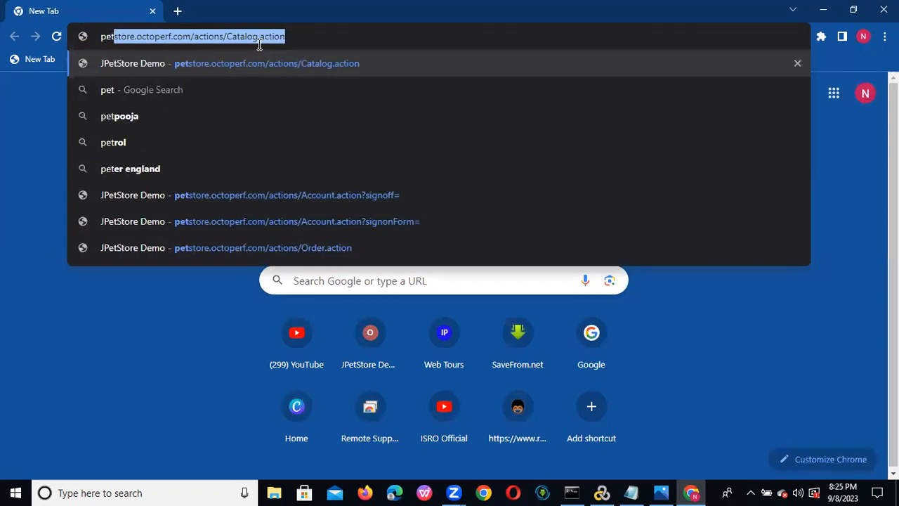
key(Return)
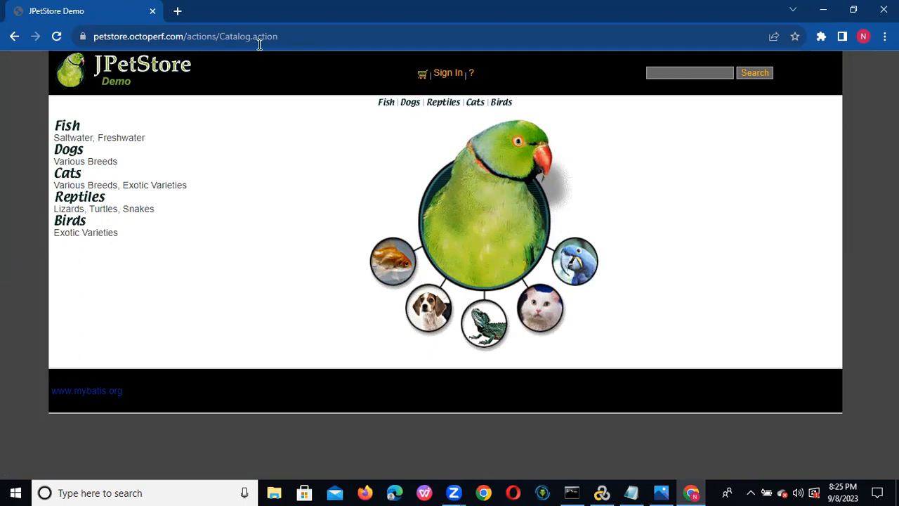
click(263, 35)
key(Return)
Sign in to JPetStore with the account's username and password, and dismiss the browser's password-change warning.
click(440, 76)
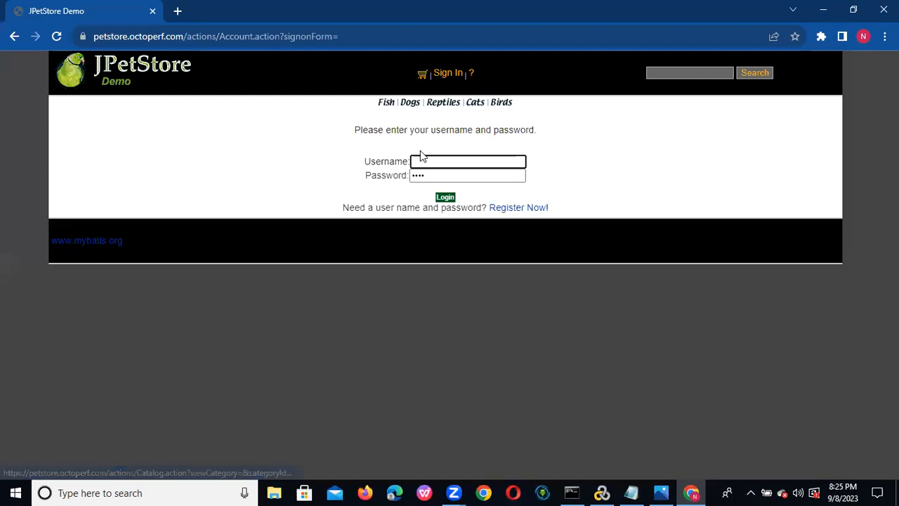
click(436, 157)
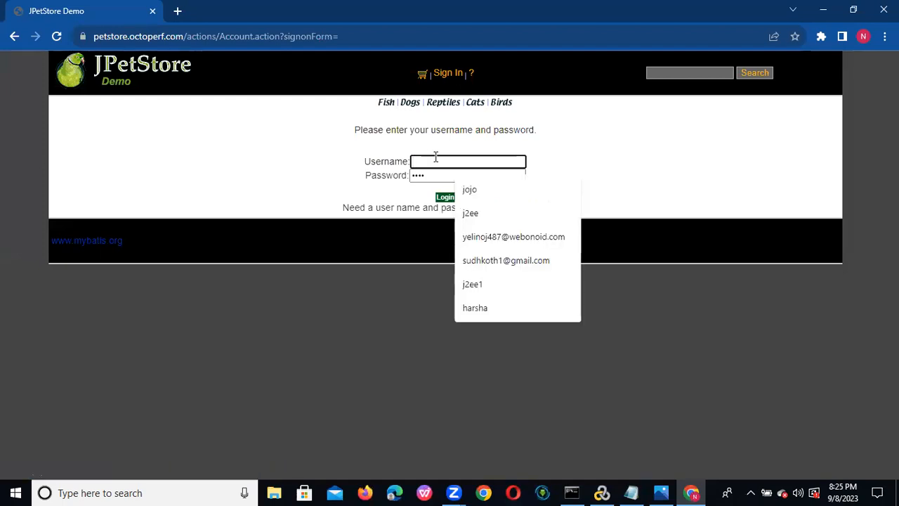
text(j2ee)
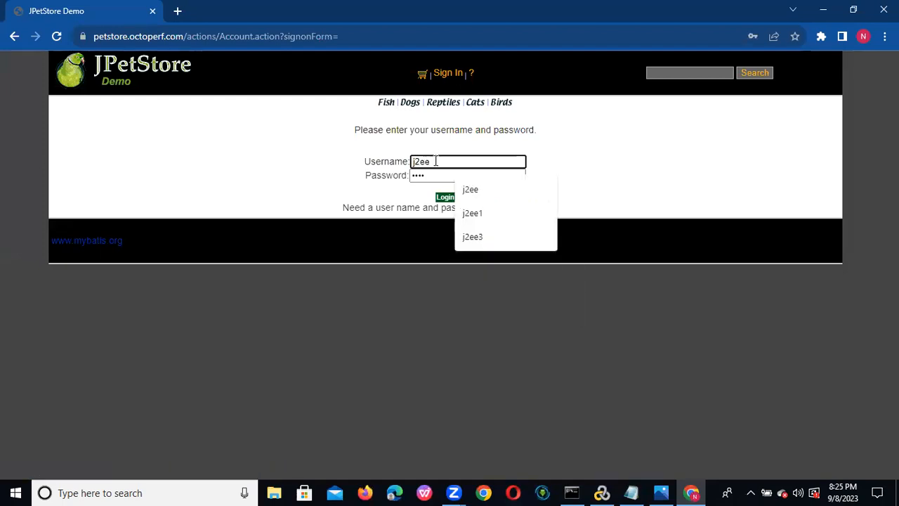
key(Tab)
key(BackSpace)
text(j2ee)
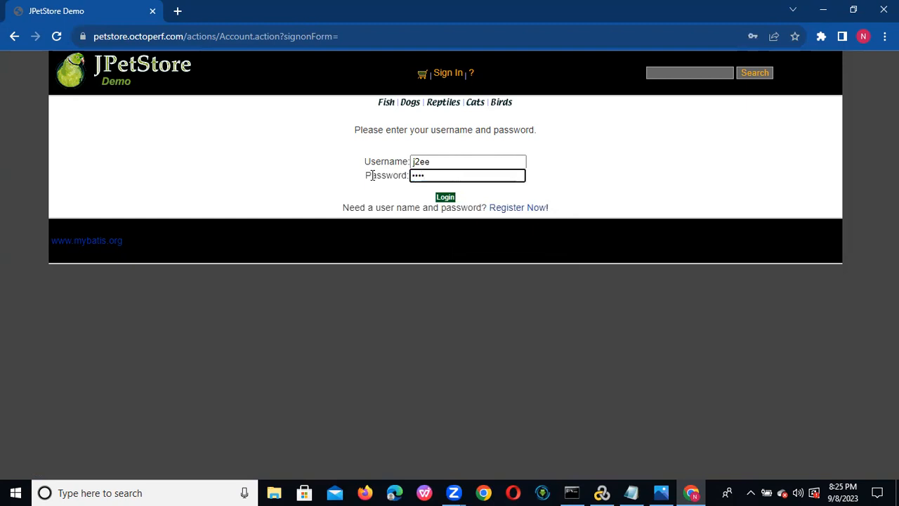
click(442, 197)
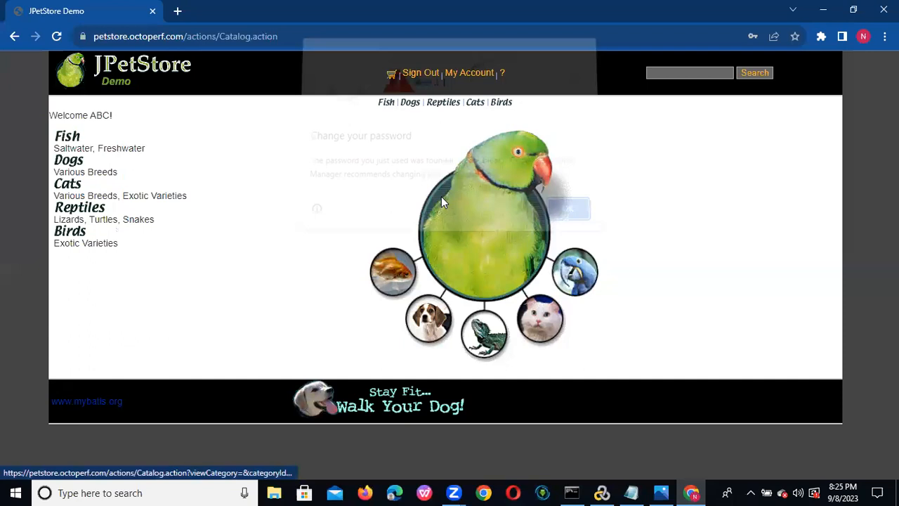
click(566, 215)
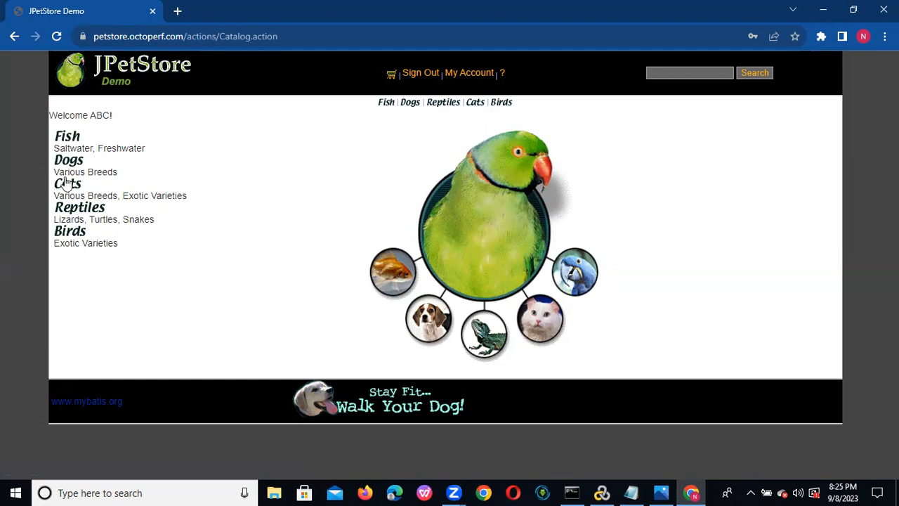
Add the Amazon Parrot (AV-CB-01) from the Birds category to the shopping cart.
click(66, 236)
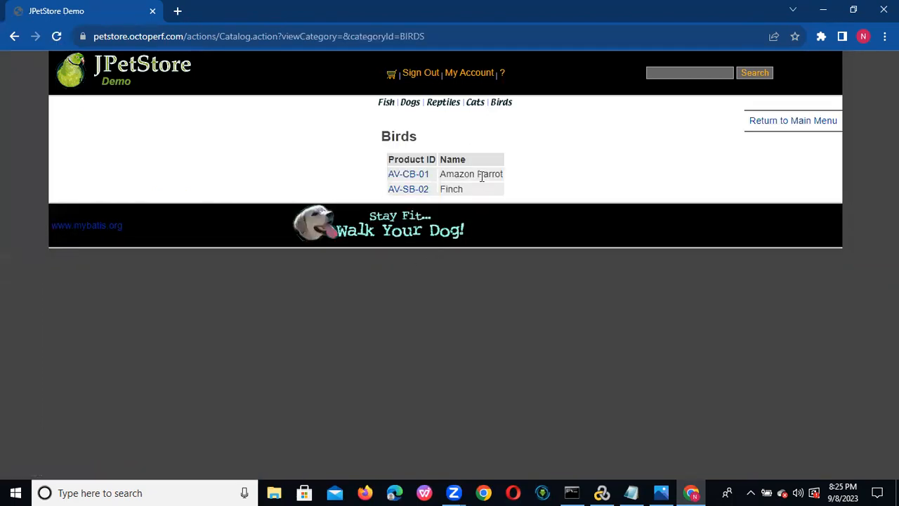
click(407, 174)
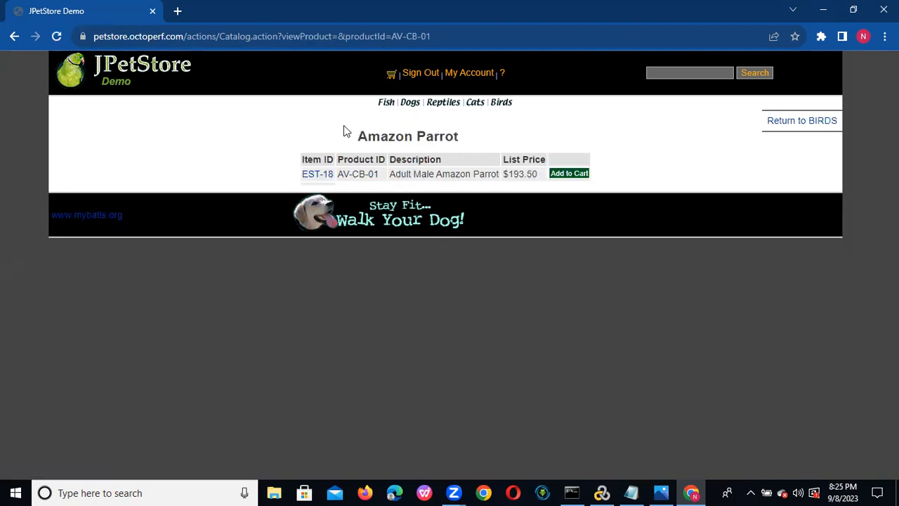
click(567, 180)
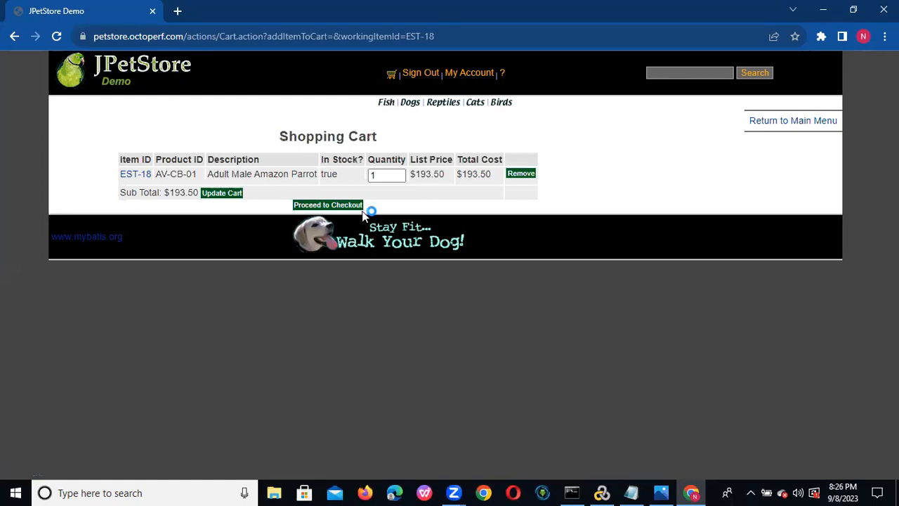
Check out and confirm the order with the prefilled payment and billing details, and sign out of the store.
click(384, 179)
click(341, 207)
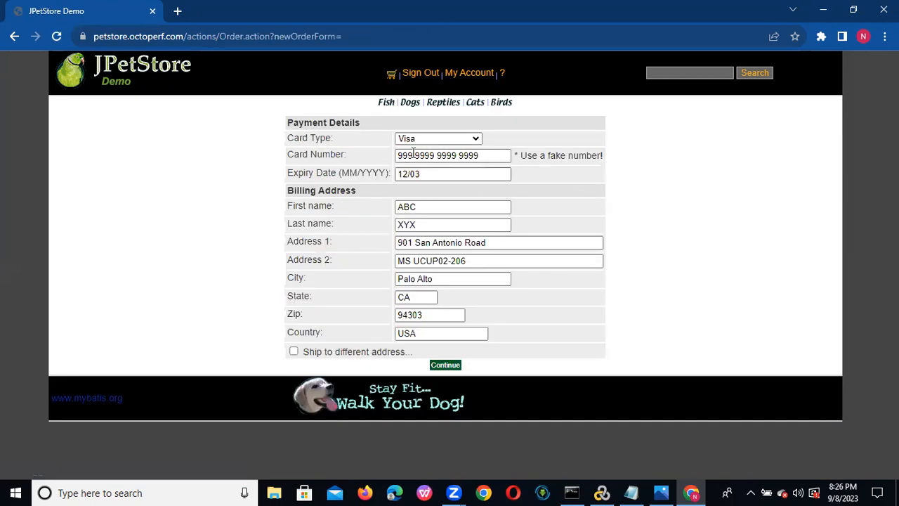
click(444, 365)
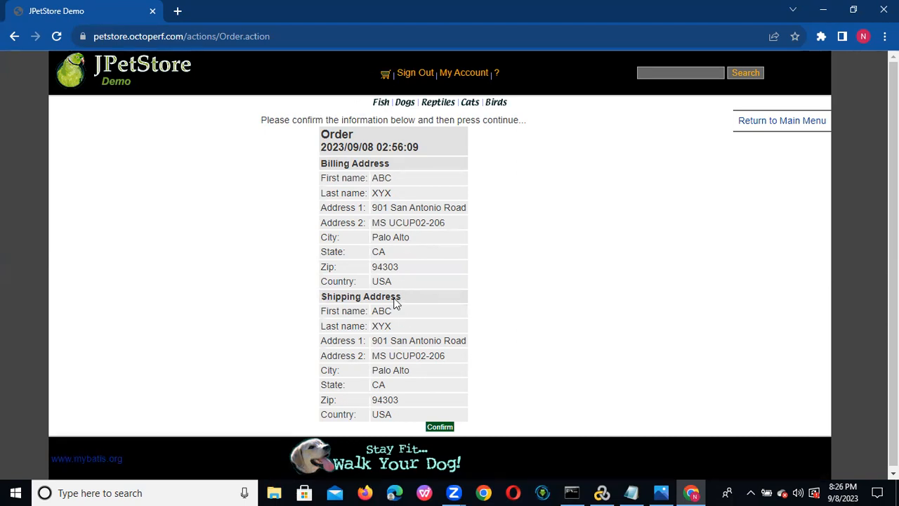
click(435, 428)
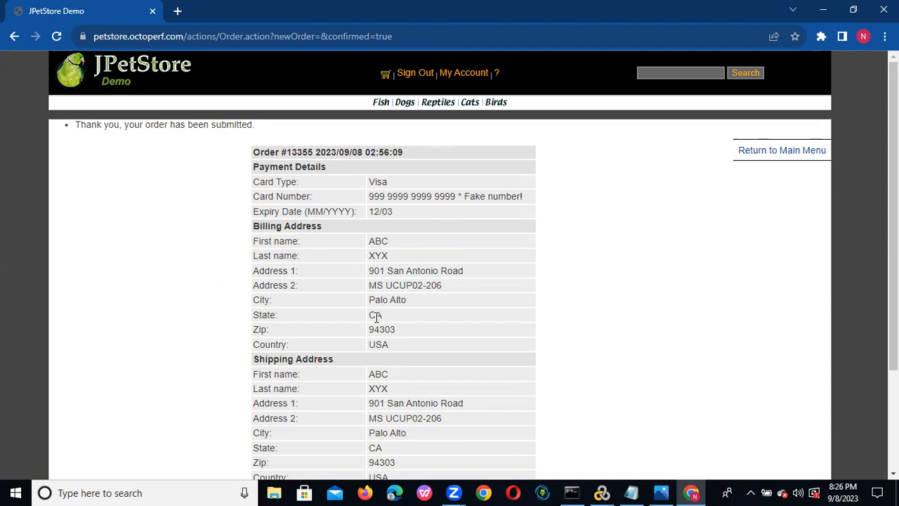
click(413, 76)
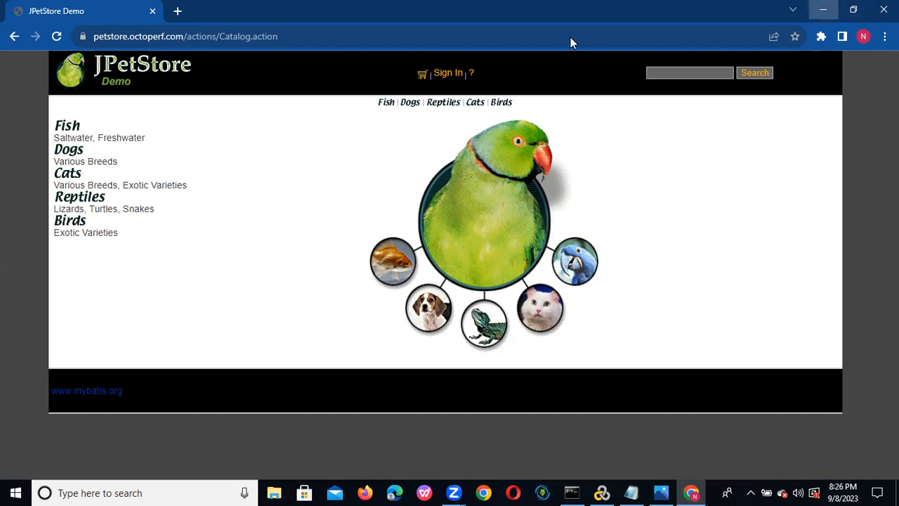
Switch to LoadRunner VuGen and start a new single-protocol script using Web - HTTP/HTML.
click(822, 10)
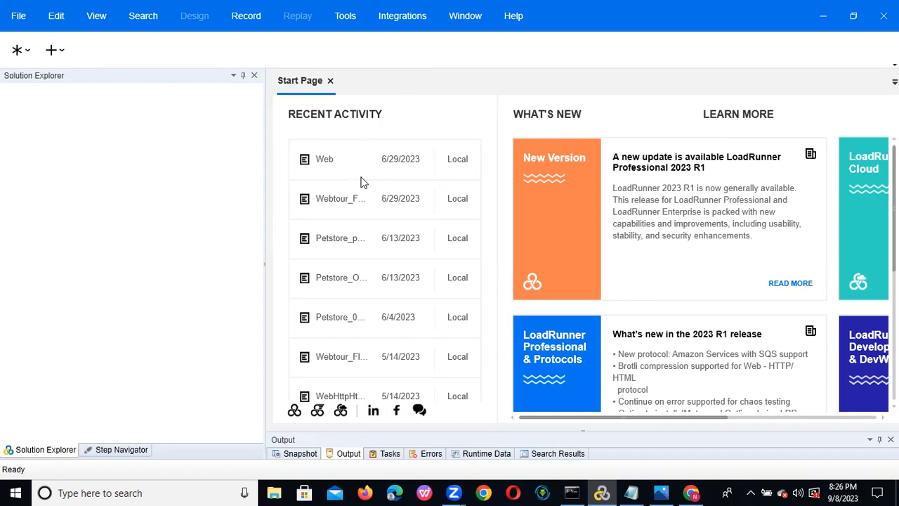
click(55, 51)
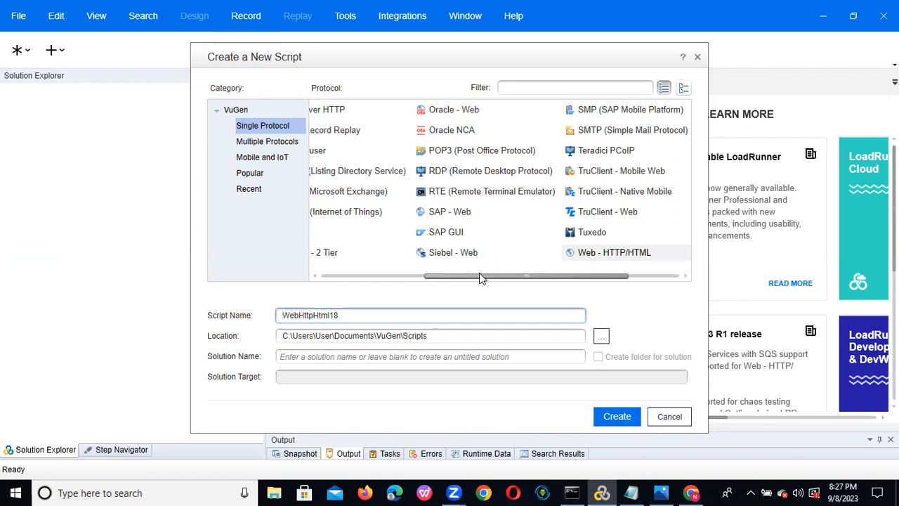
click(646, 260)
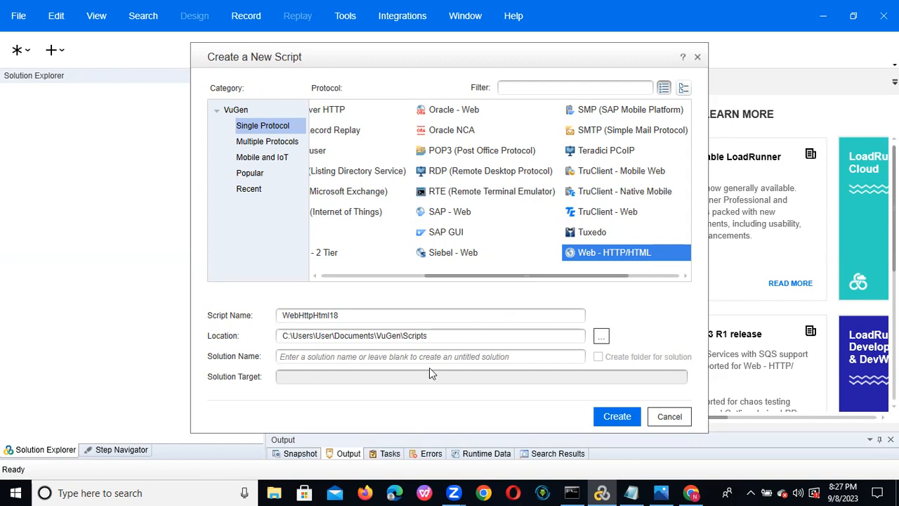
Name the new script Petstore_PetOrdering_08092023.
drag(347, 310, 264, 315)
key(BackSpace)
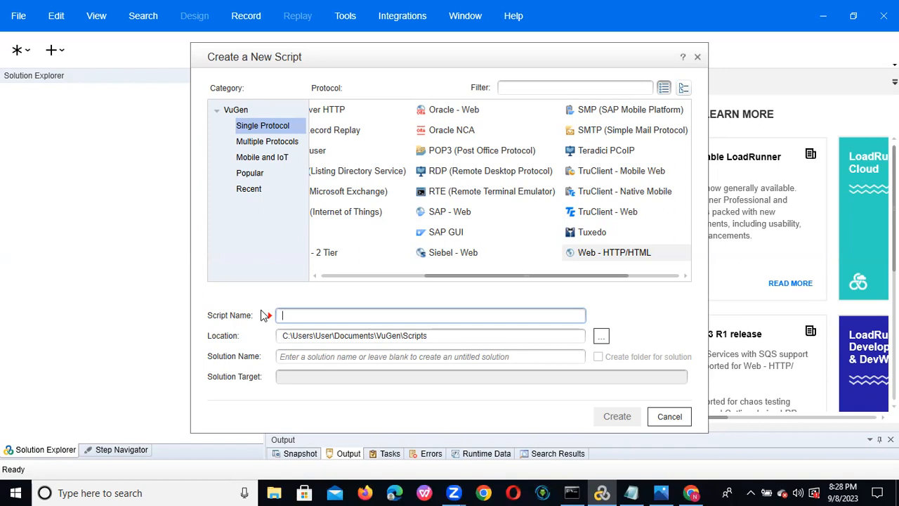
text(P)
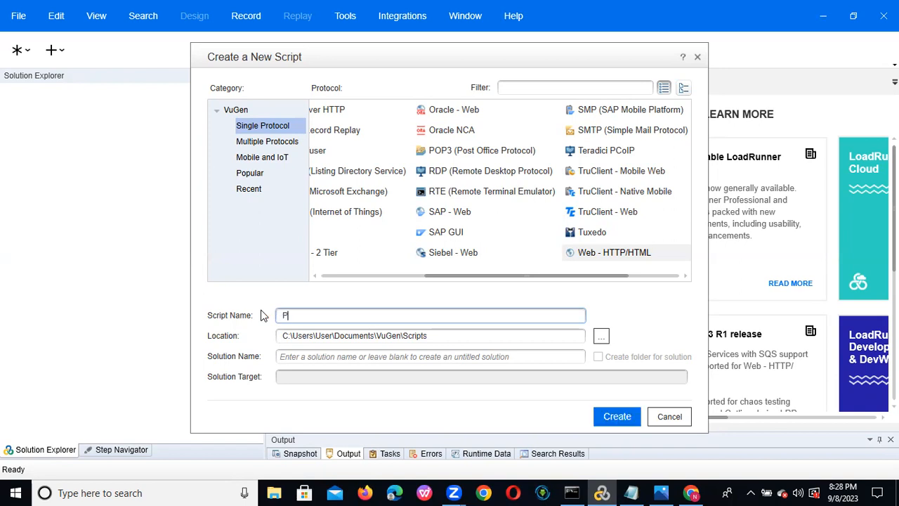
text(etstore_PetOrdering_09)
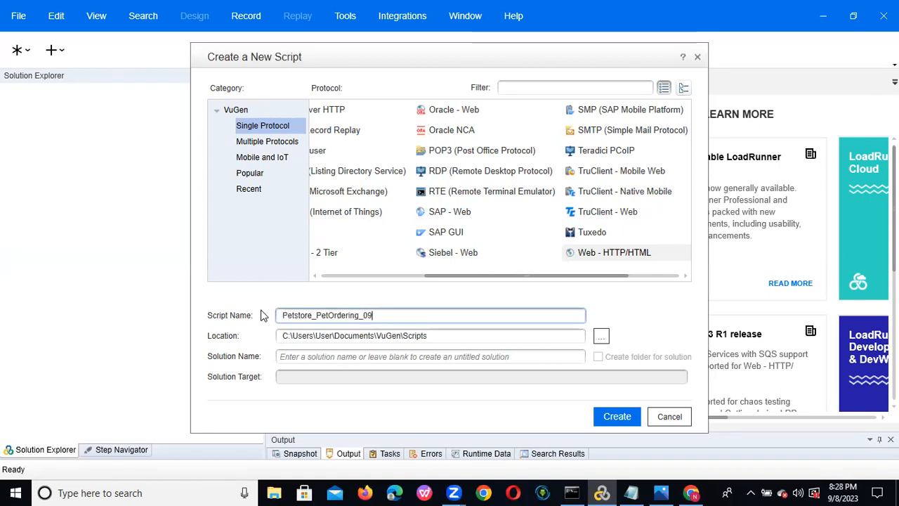
key(BackSpace)
text(8092023)
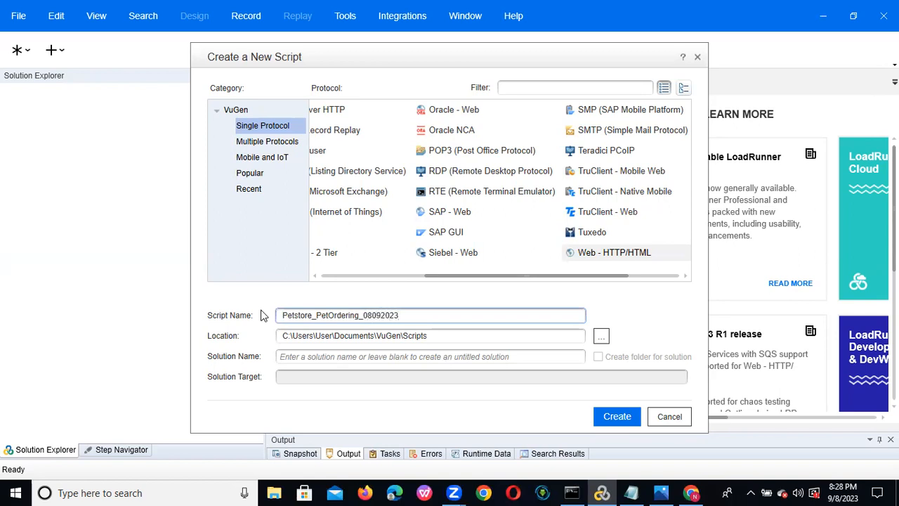
Review the new script's name parts and its save location, including the existing scripts in that folder.
drag(420, 314, 314, 315)
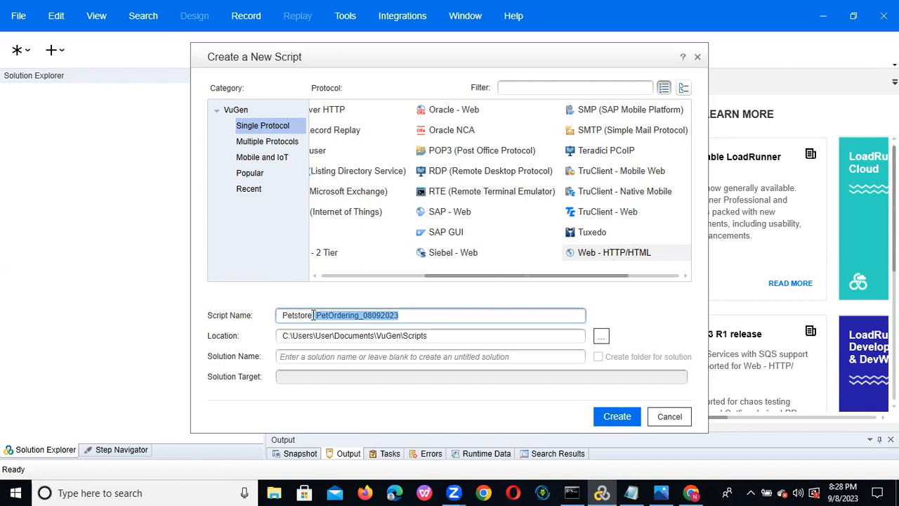
drag(313, 314, 311, 314)
click(427, 316)
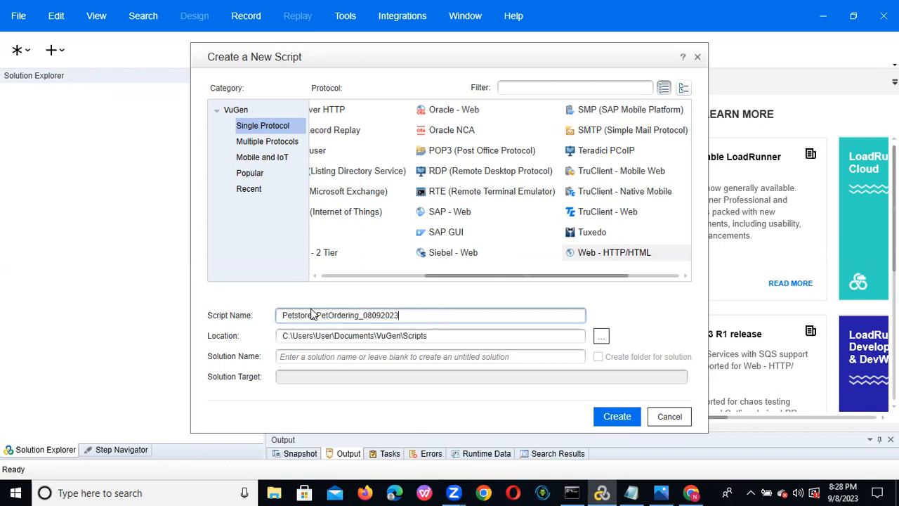
drag(313, 315, 359, 315)
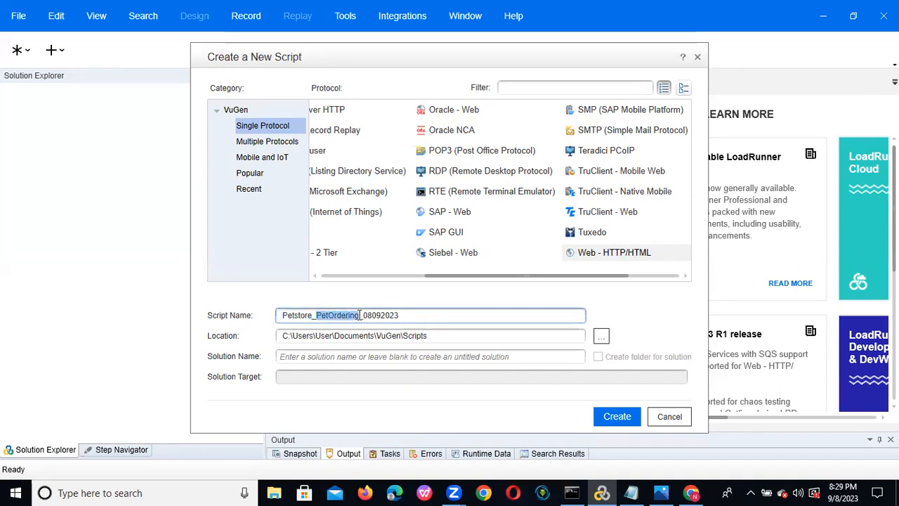
click(405, 316)
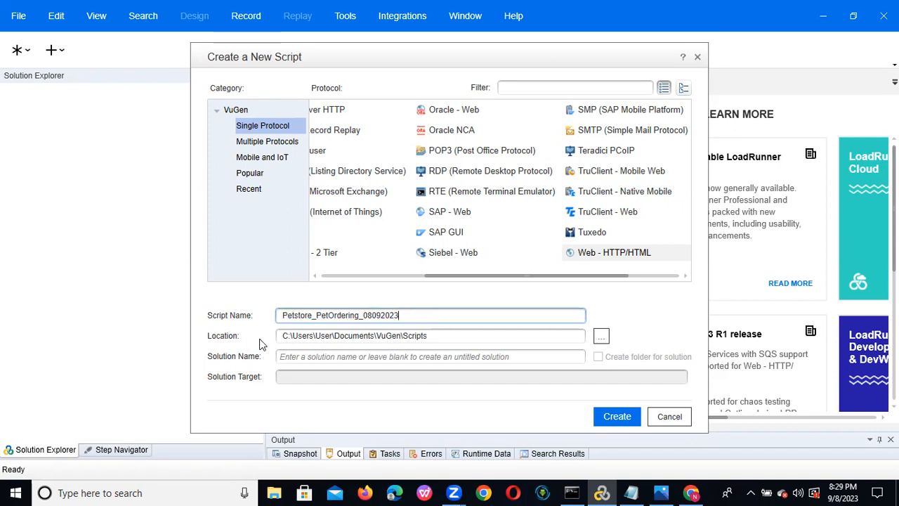
click(446, 337)
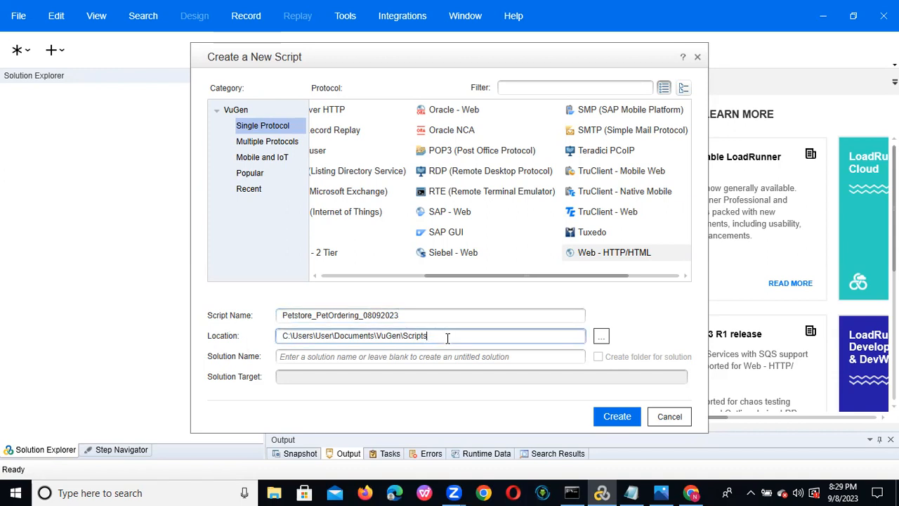
drag(430, 337, 260, 335)
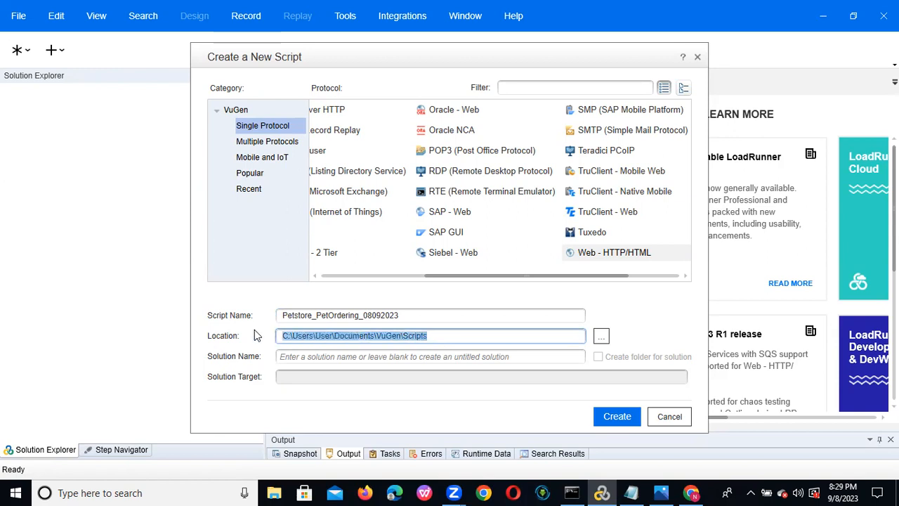
click(452, 338)
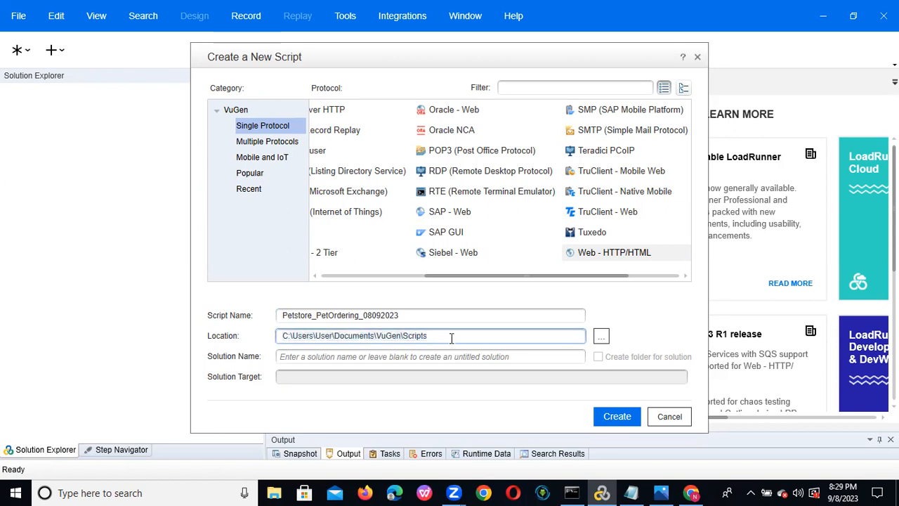
click(600, 338)
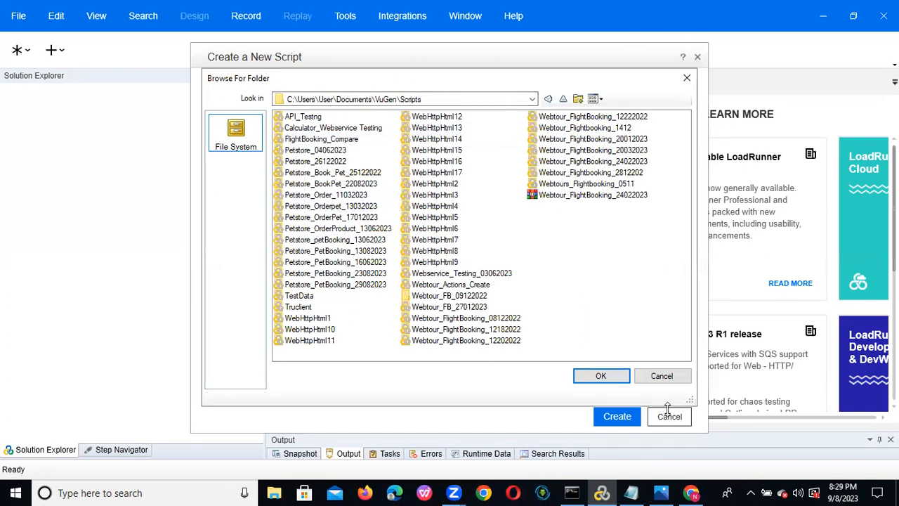
click(665, 377)
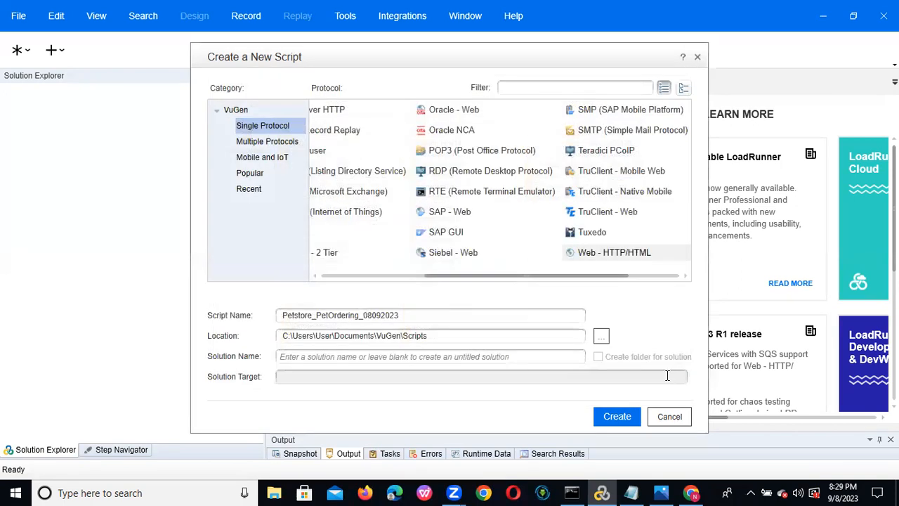
click(474, 337)
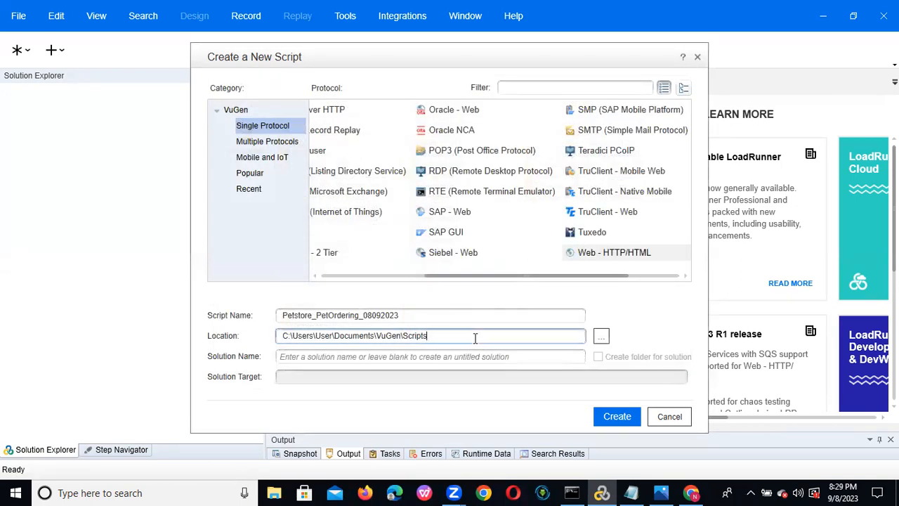
Create the Web - HTTP/HTML script Petstore_PetOrdering_08092023 and select it in the solution tree.
click(597, 257)
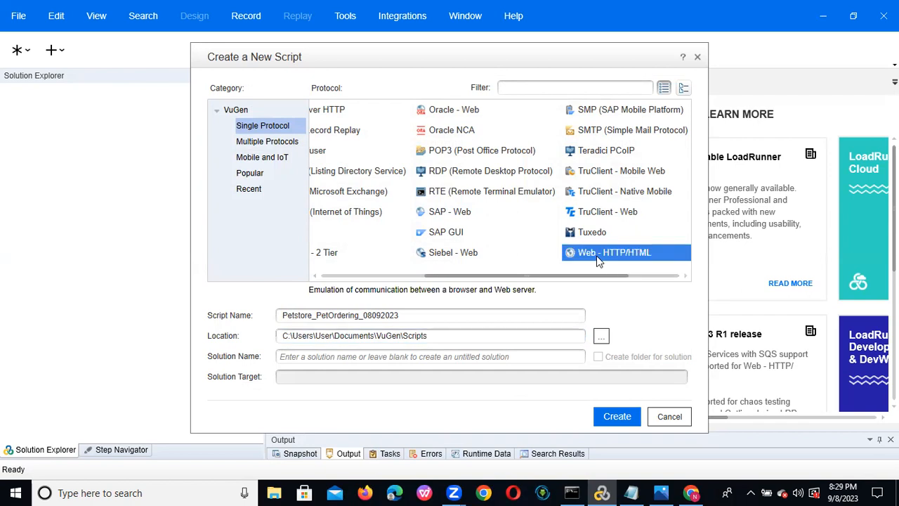
click(426, 314)
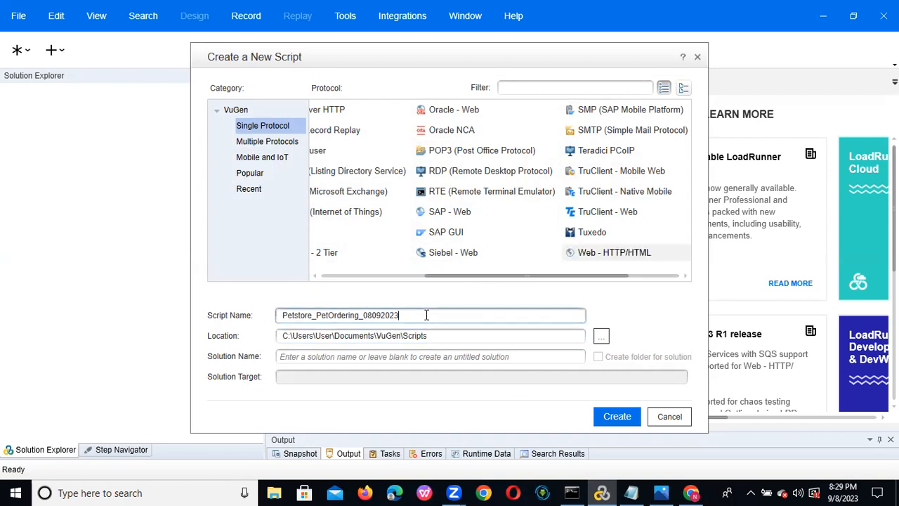
click(617, 417)
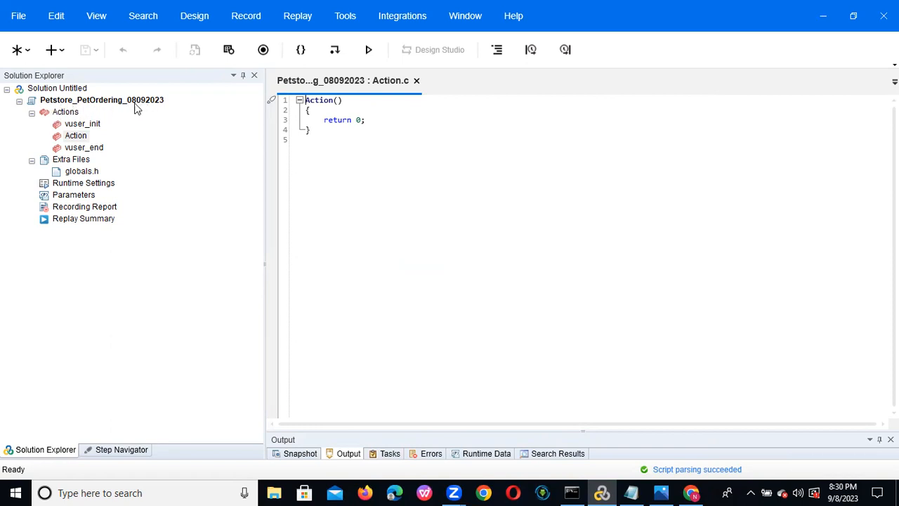
click(96, 104)
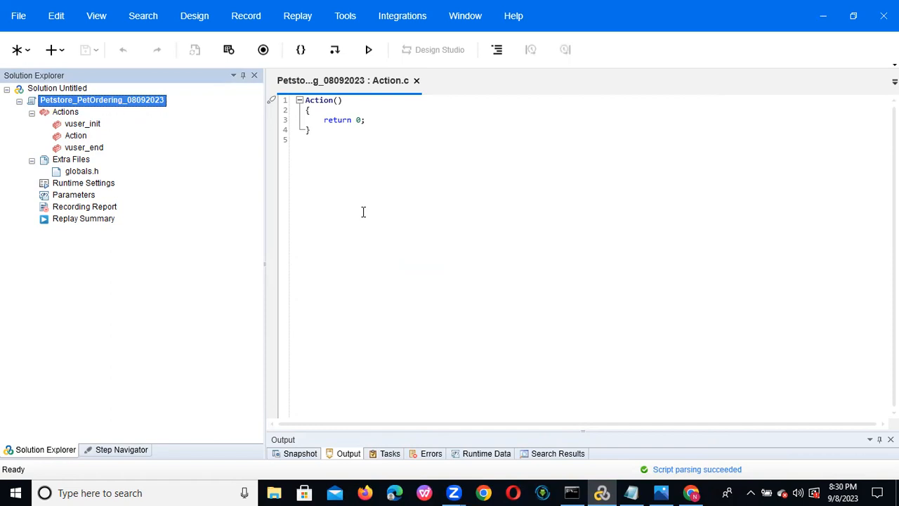
Open the recording settings and choose Web Browser as the recording mode with Google Chrome as the application.
click(264, 51)
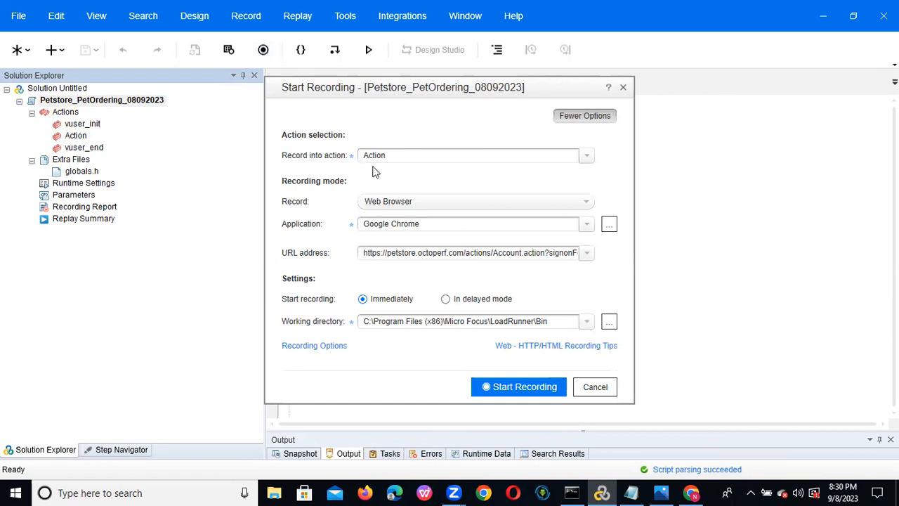
click(415, 202)
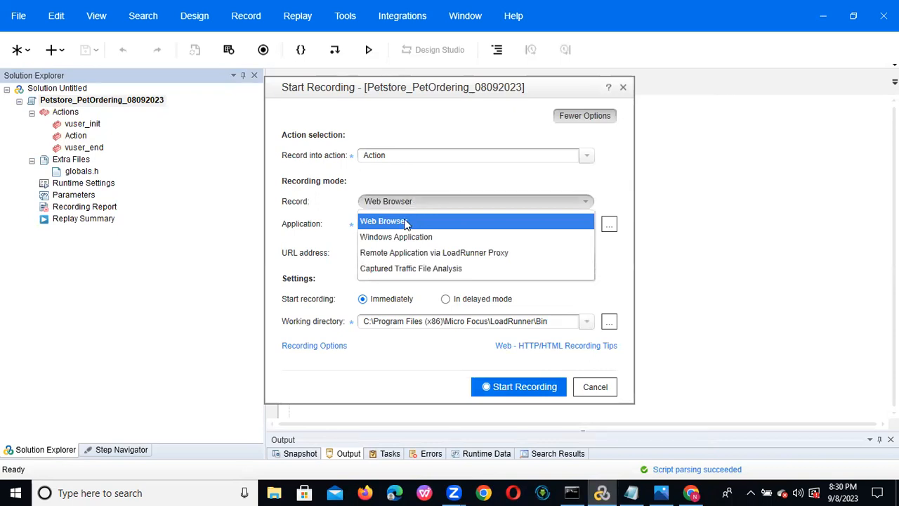
click(406, 222)
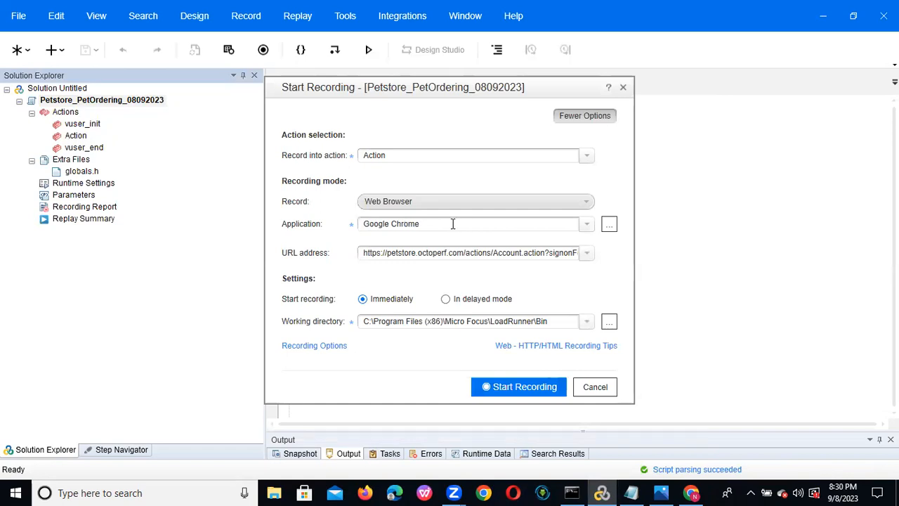
click(587, 224)
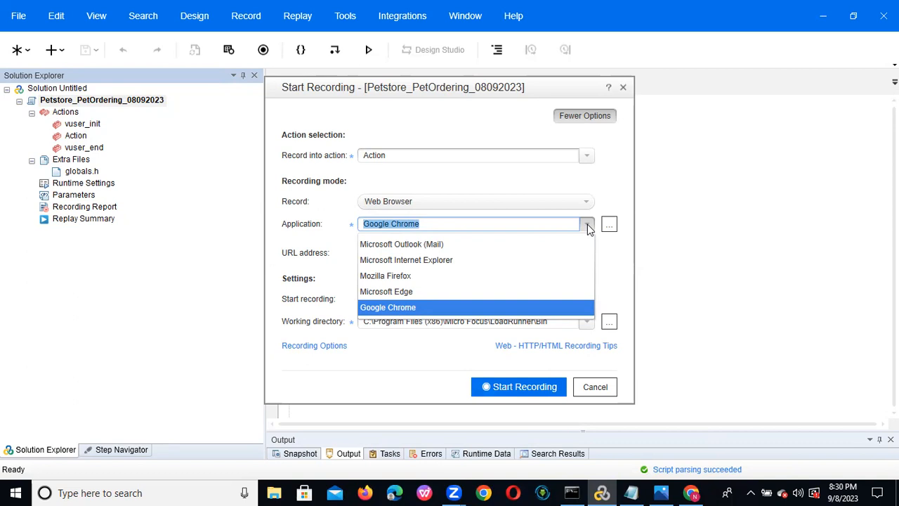
click(412, 308)
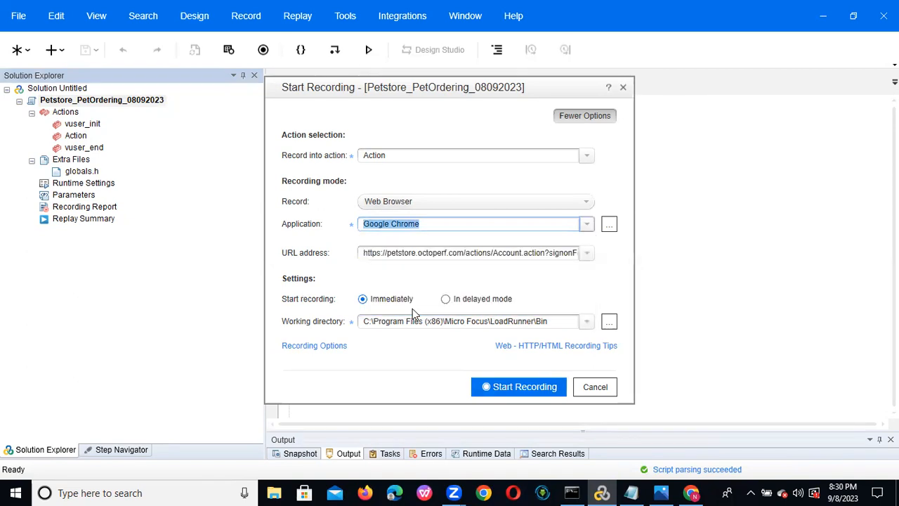
double_click(443, 225)
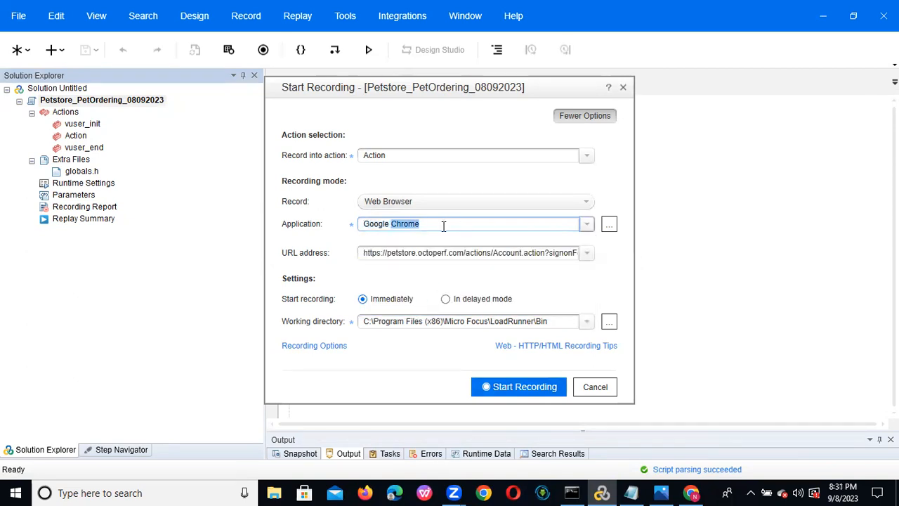
click(443, 225)
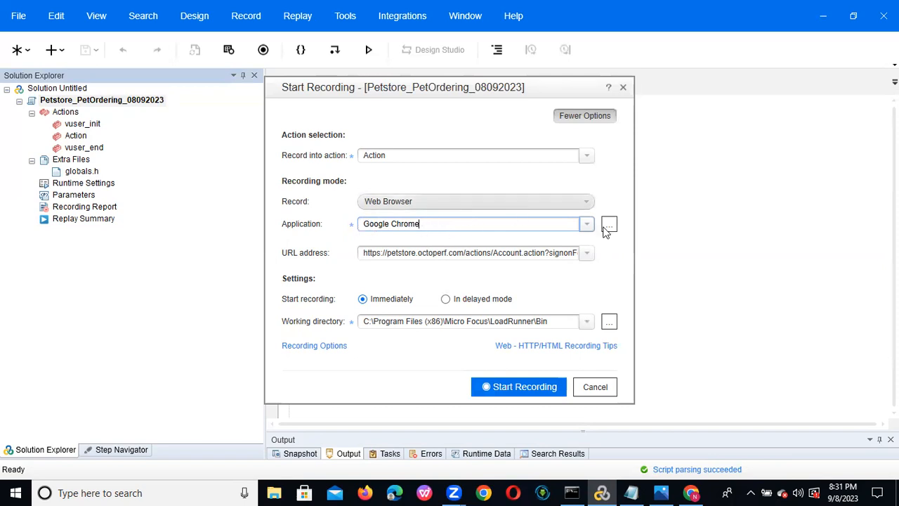
Look for the Chrome application to record in the Google folder under Program Files (x86) on drive C.
click(610, 226)
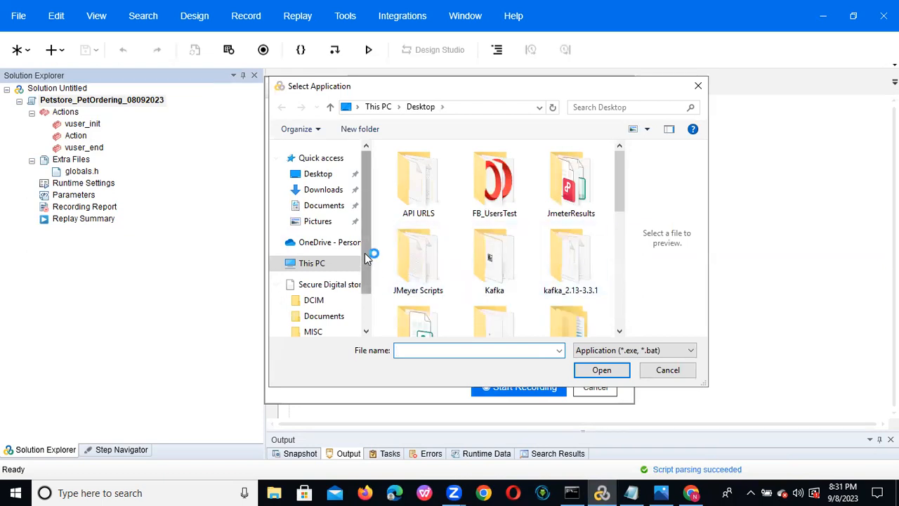
drag(364, 253, 366, 278)
click(320, 225)
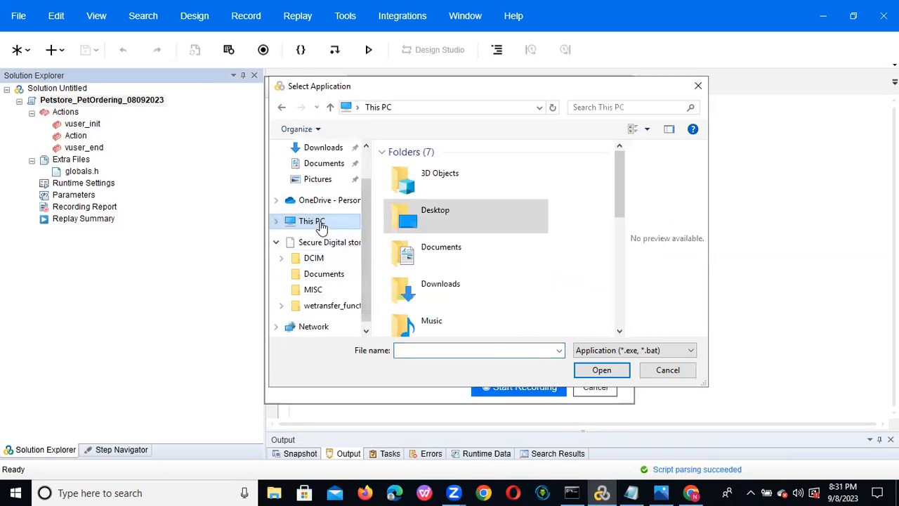
drag(620, 203, 624, 294)
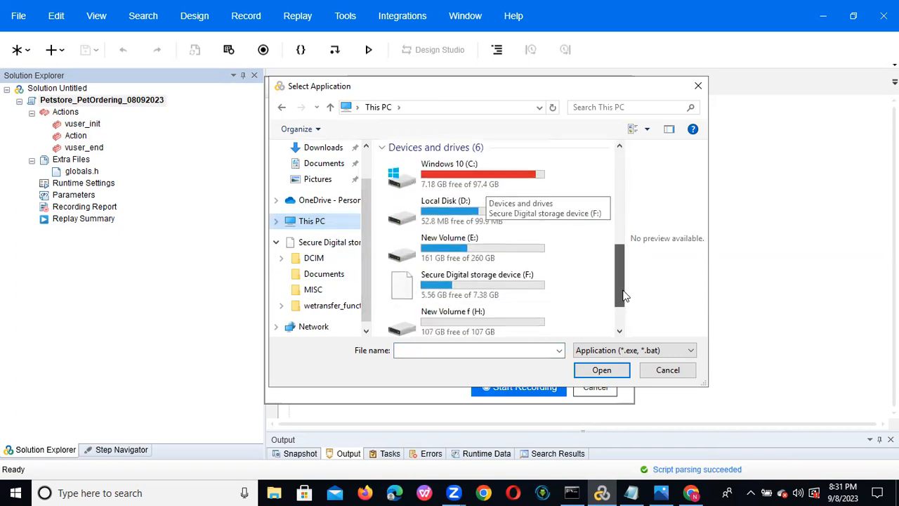
double_click(457, 176)
drag(620, 184, 619, 217)
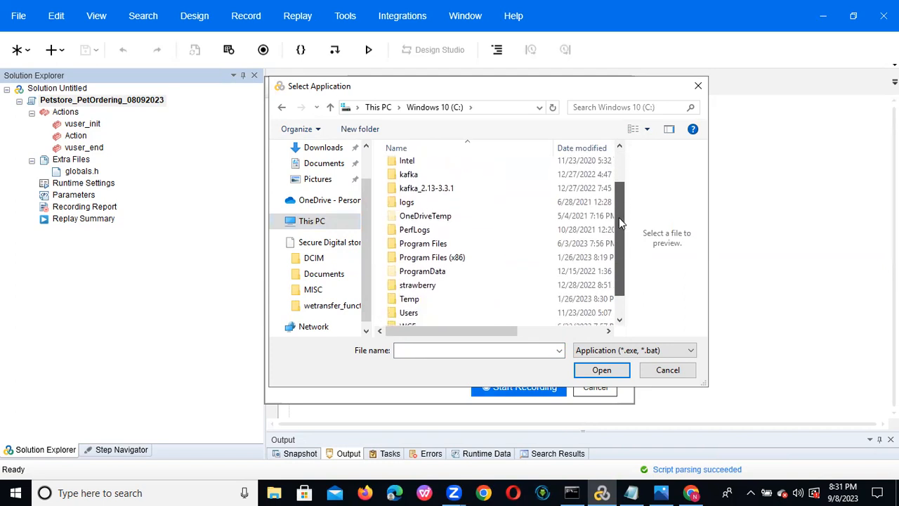
double_click(474, 255)
click(423, 209)
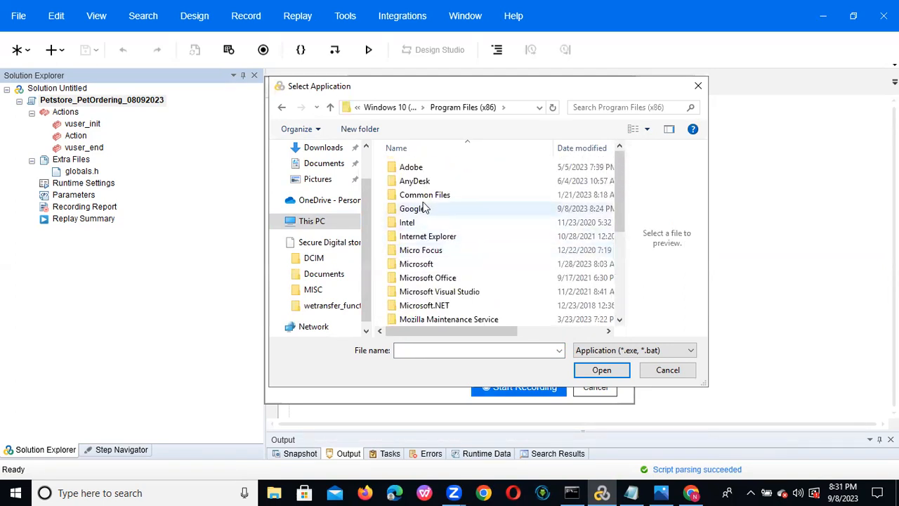
double_click(423, 209)
double_click(429, 168)
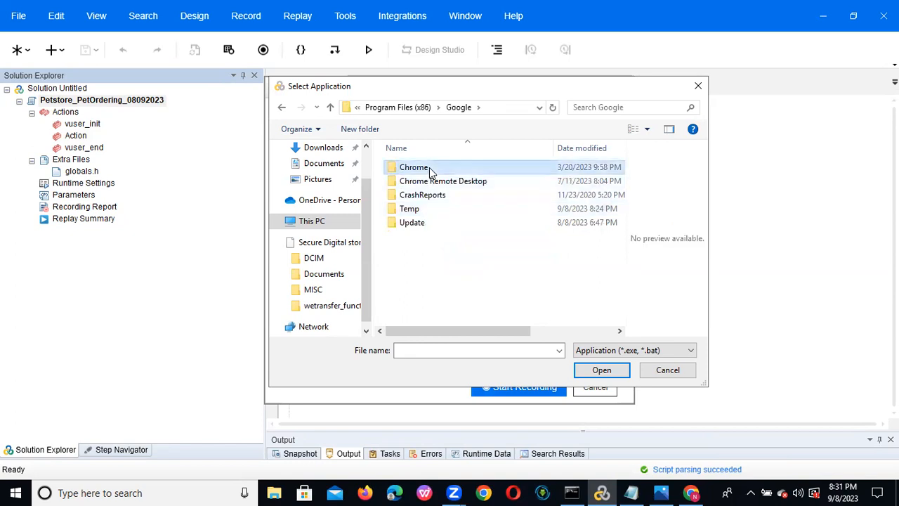
click(282, 107)
click(283, 107)
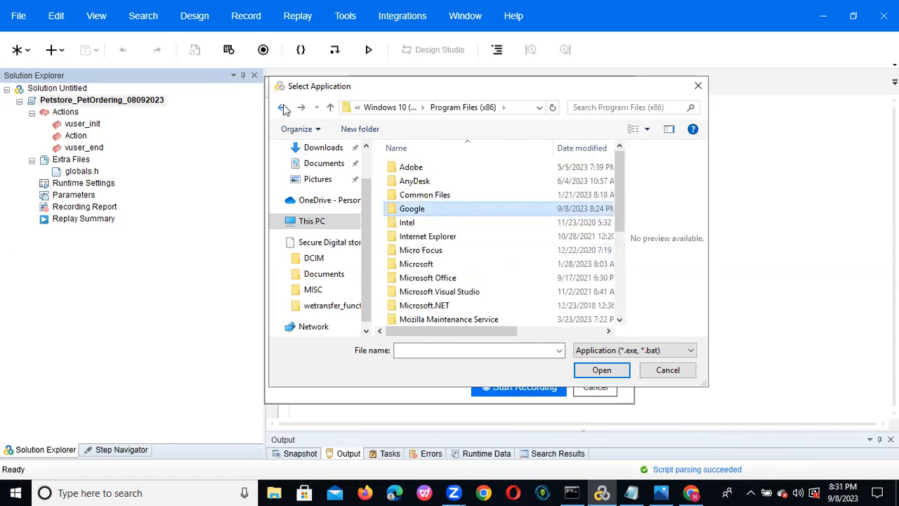
click(283, 107)
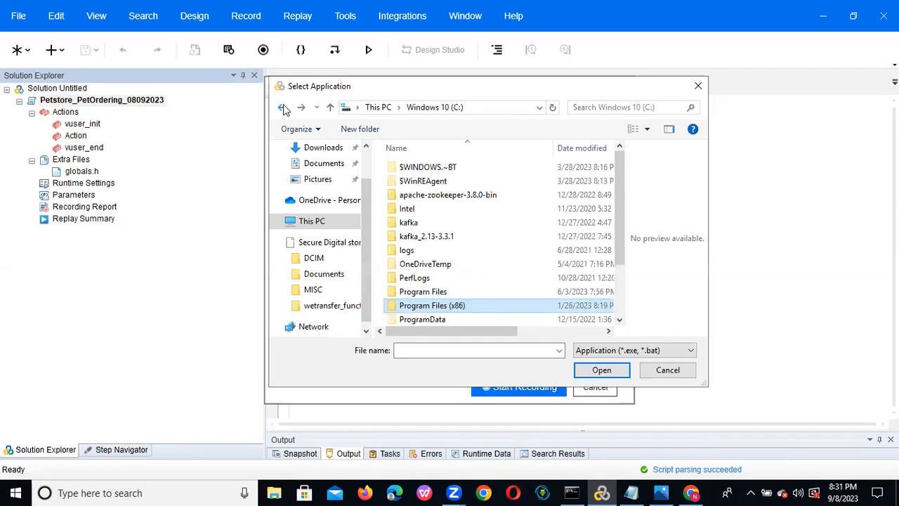
Locate the chrome executable in Program Files\Google\Chrome\Application and close the application browser without opening it.
double_click(429, 291)
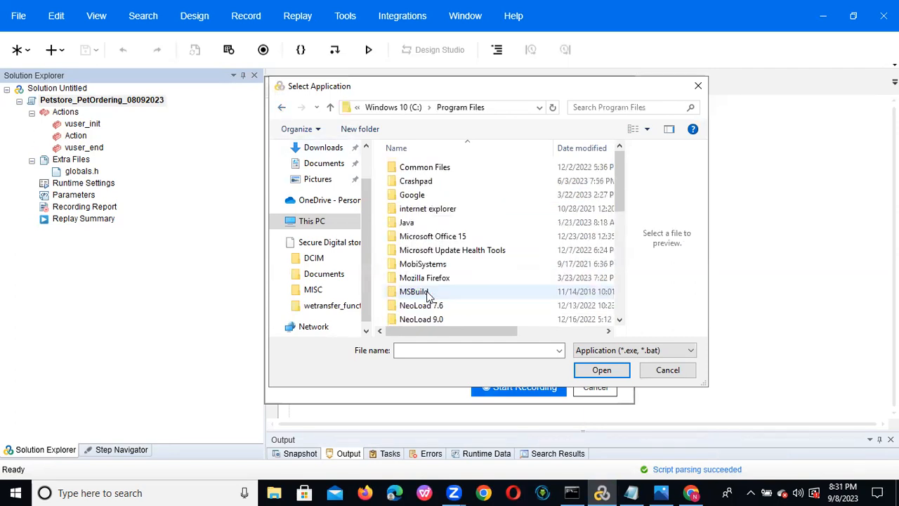
click(463, 200)
double_click(463, 198)
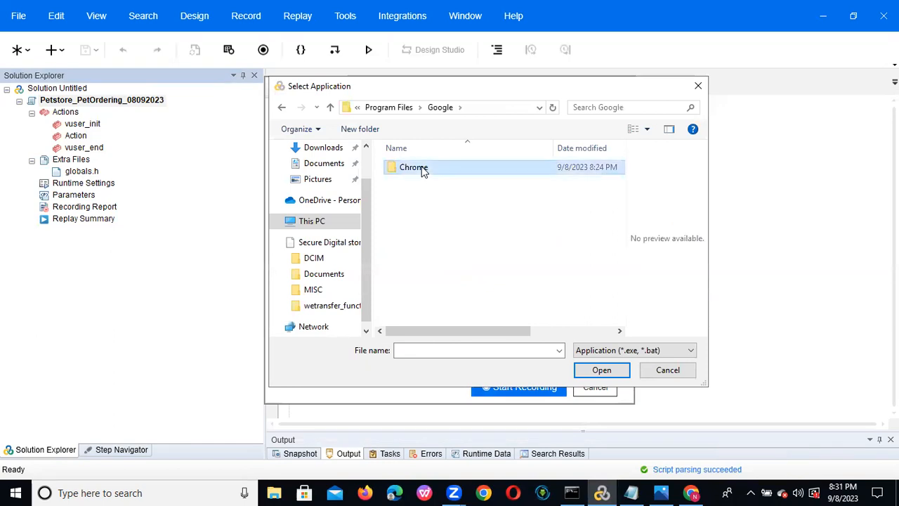
double_click(435, 170)
double_click(436, 170)
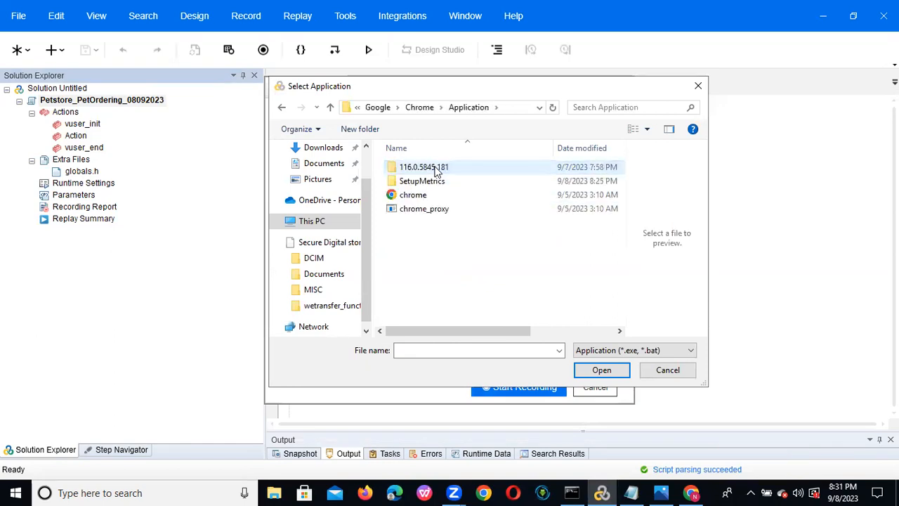
click(421, 195)
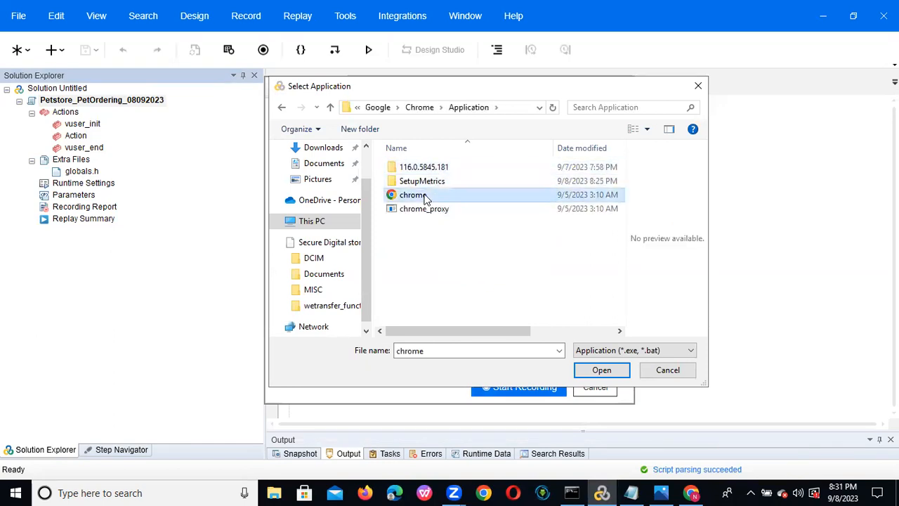
mouse_move(460, 330)
mouse_down()
mouse_move(512, 328)
mouse_move(457, 330)
mouse_up()
click(675, 373)
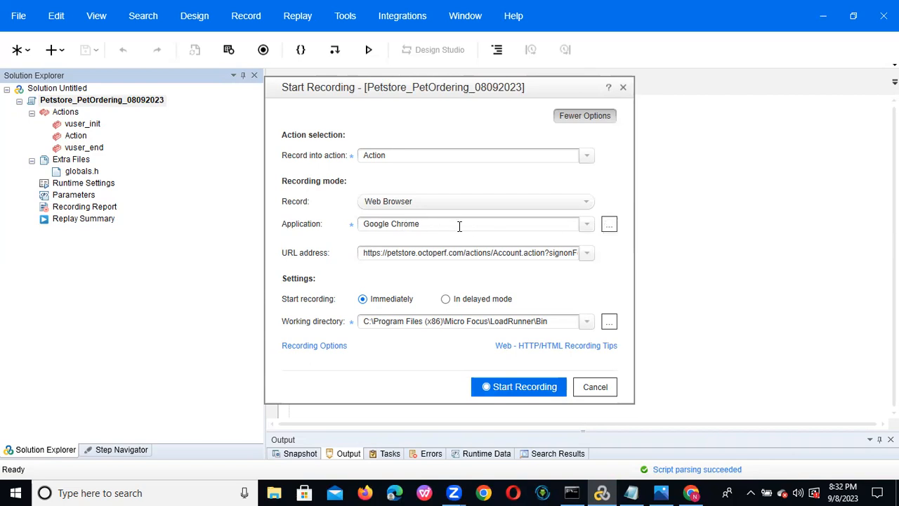
Clear the existing URL address in the recording settings.
click(460, 252)
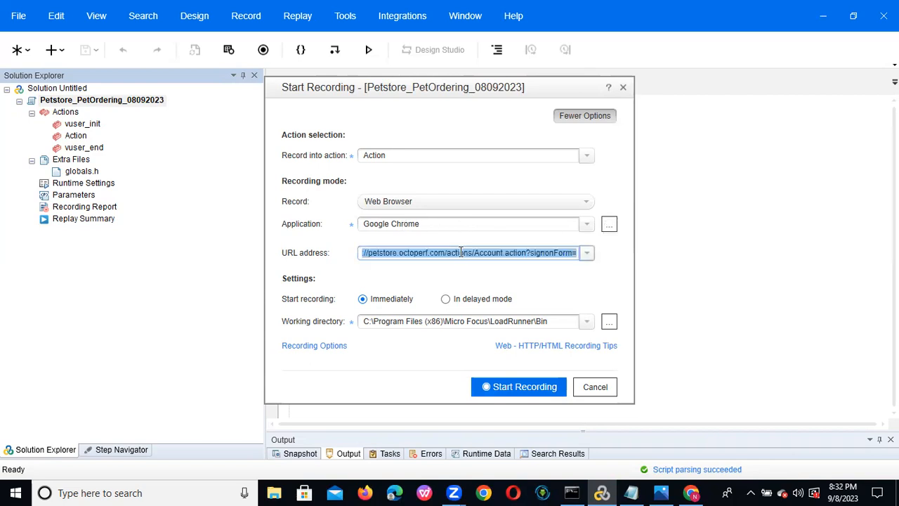
key(BackSpace)
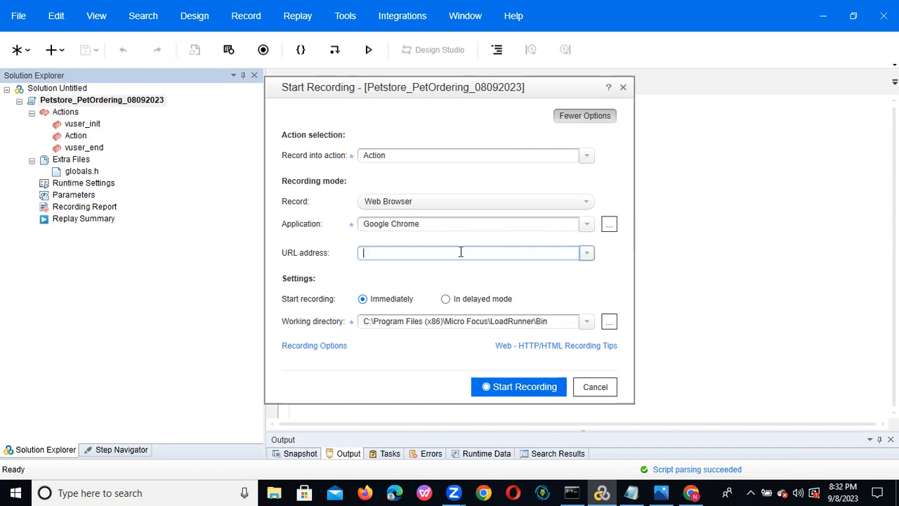
text(www.sbi.co.in)
key(BackSpace)
key(BackSpace)
key(BackSpace)
key(BackSpace)
key(BackSpace)
key(BackSpace)
key(BackSpace)
key(BackSpace)
key(BackSpace)
key(BackSpace)
key(BackSpace)
key(BackSpace)
key(BackSpace)
text(www.facebook.co)
key(BackSpace)
key(BackSpace)
key(BackSpace)
key(BackSpace)
key(BackSpace)
key(BackSpace)
key(BackSpace)
key(BackSpace)
key(BackSpace)
key(BackSpace)
key(BackSpace)
key(BackSpace)
key(BackSpace)
key(BackSpace)
key(BackSpace)
key(alt+Tab)
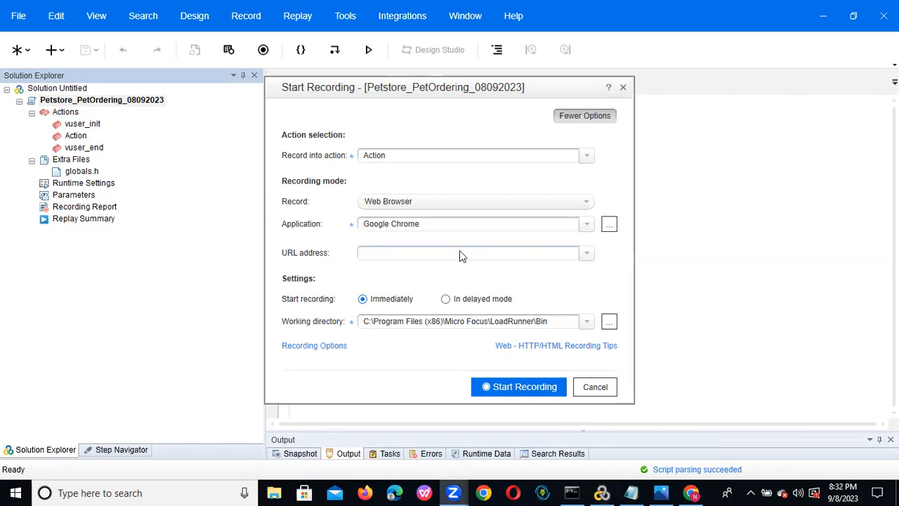
key(alt+Tab)
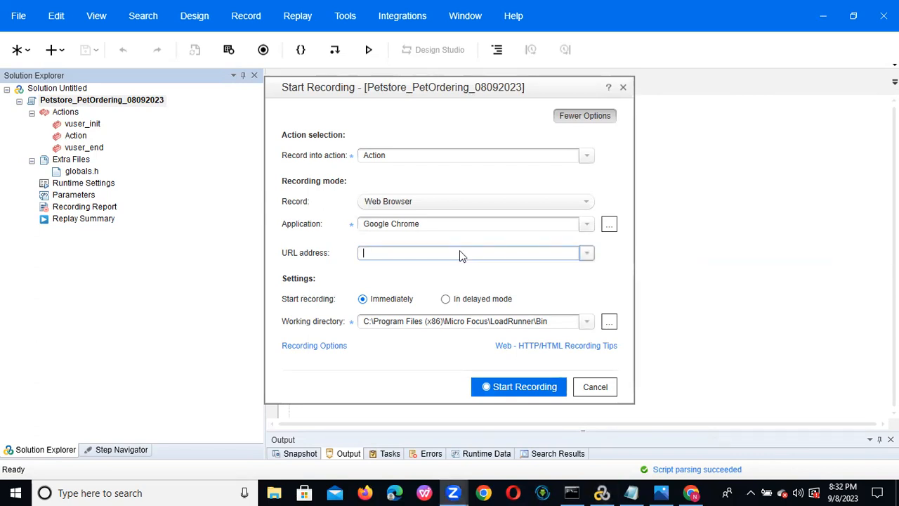
Switch to Google Chrome, copy the address of the JPetStore catalog page, and close the browser.
click(694, 492)
click(312, 36)
key(ctrl+c)
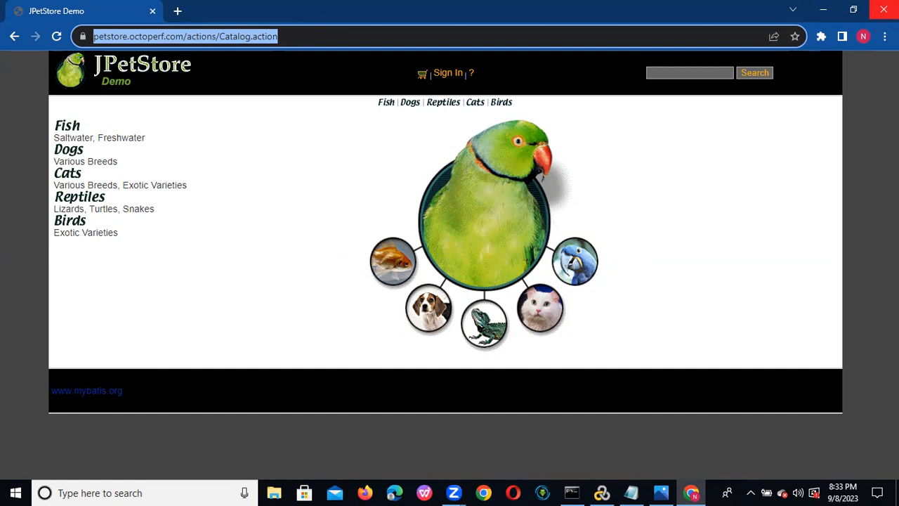
click(883, 10)
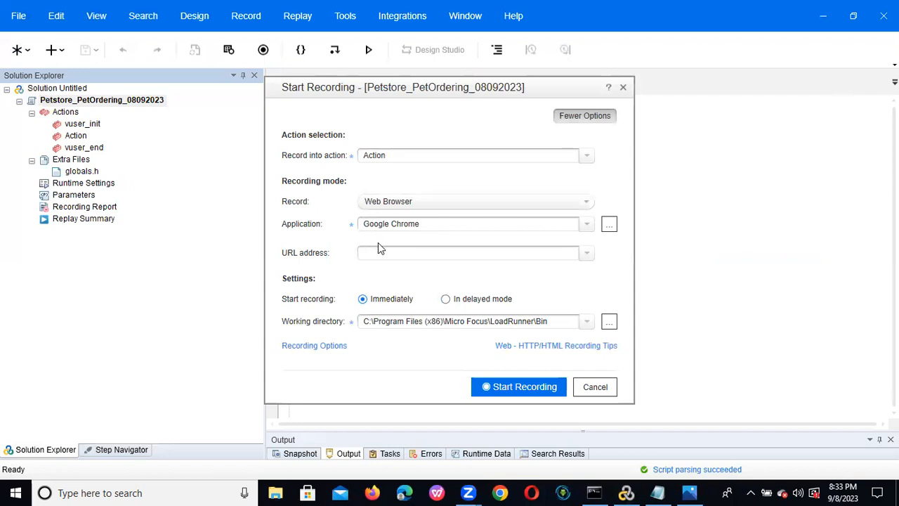
click(380, 252)
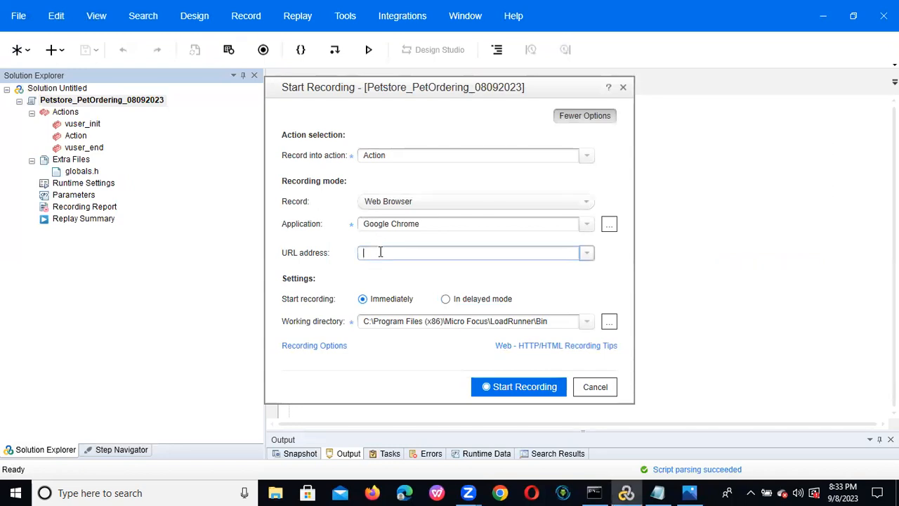
key(ctrl+v)
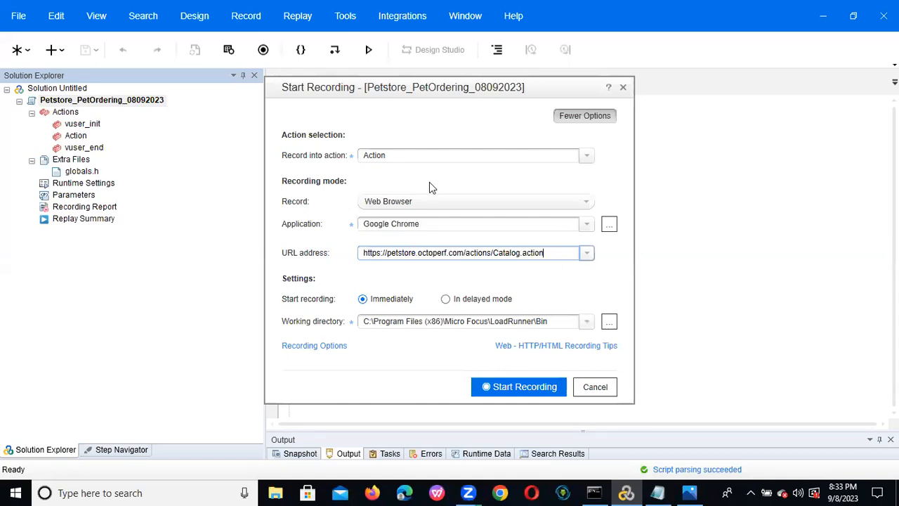
click(425, 224)
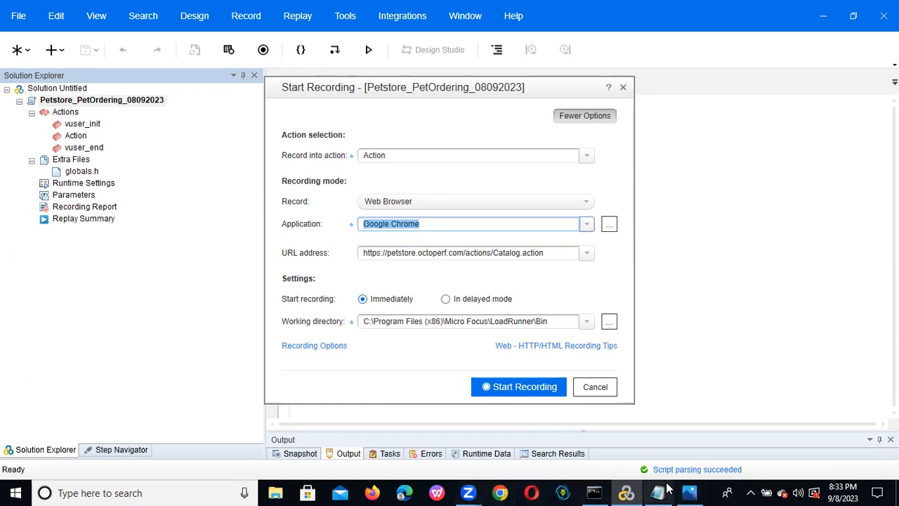
click(514, 386)
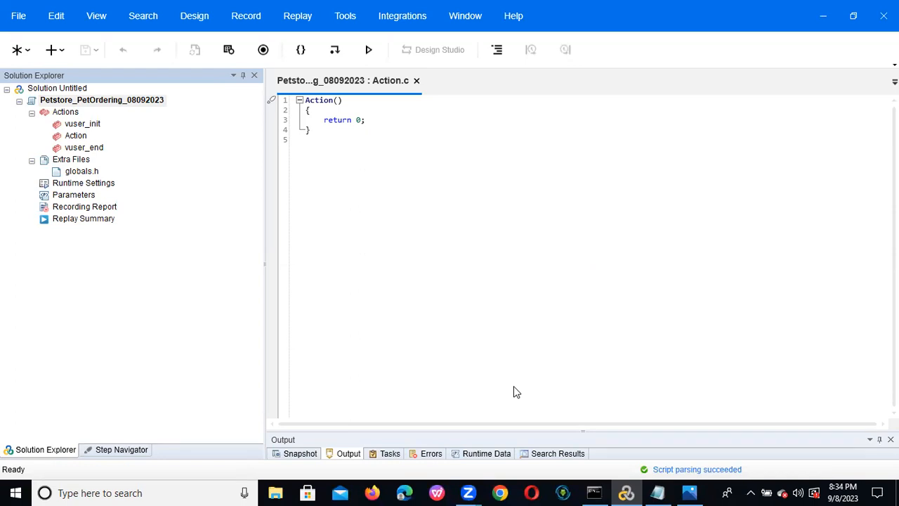